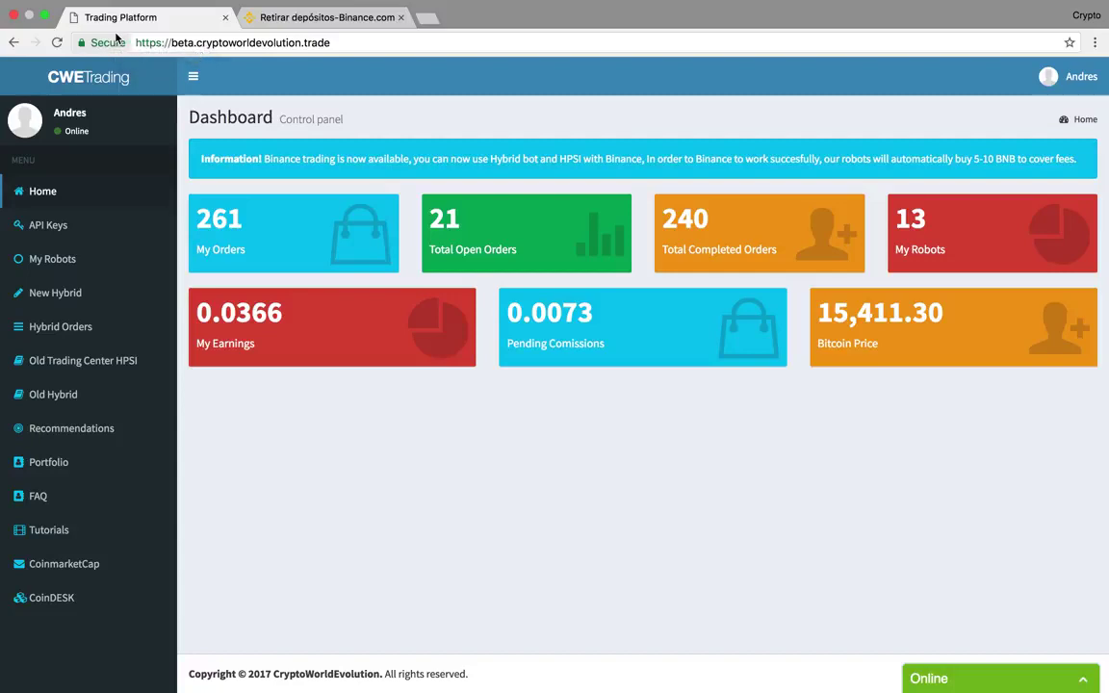
Switch Binance's deposits page to English, then go to the Account page
{"action": "left_click", "coordinate": [270, 21]}
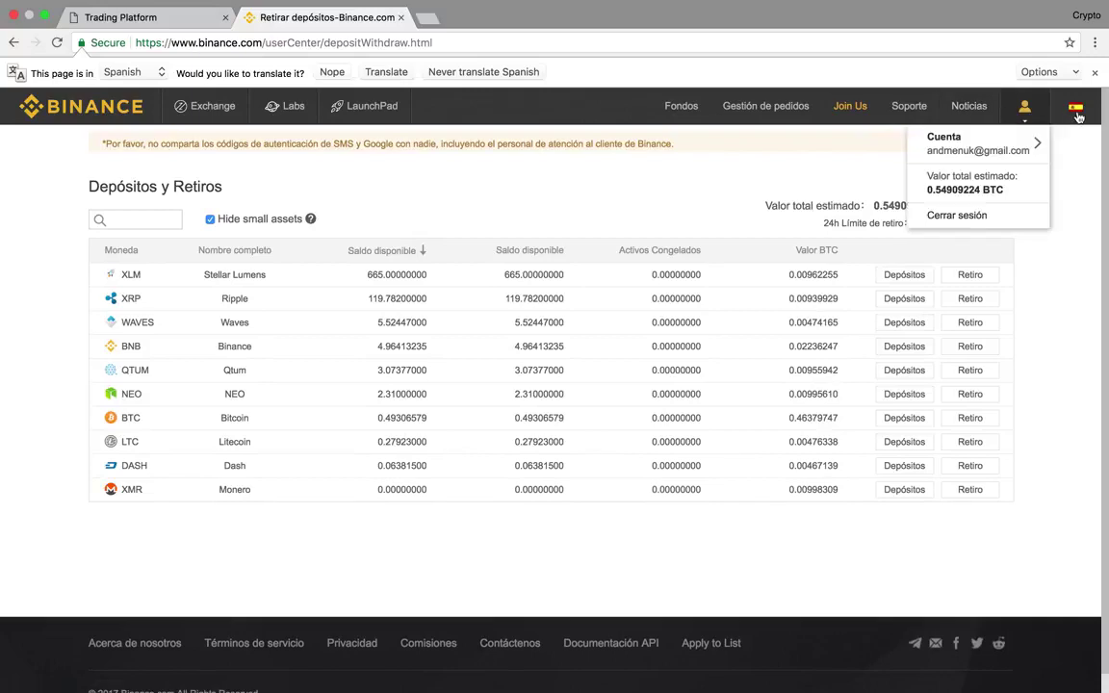
{"action": "mouse_move", "coordinate": [1080, 117]}
{"action": "left_click", "coordinate": [984, 141]}
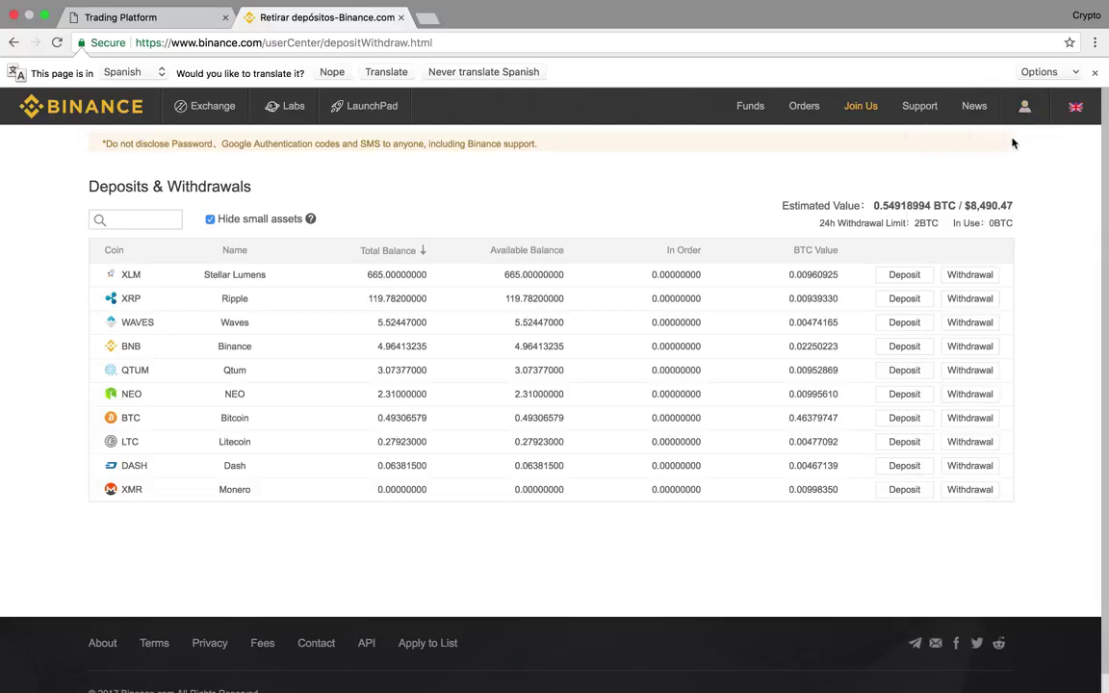
{"action": "mouse_move", "coordinate": [1023, 104]}
{"action": "left_click", "coordinate": [1004, 151]}
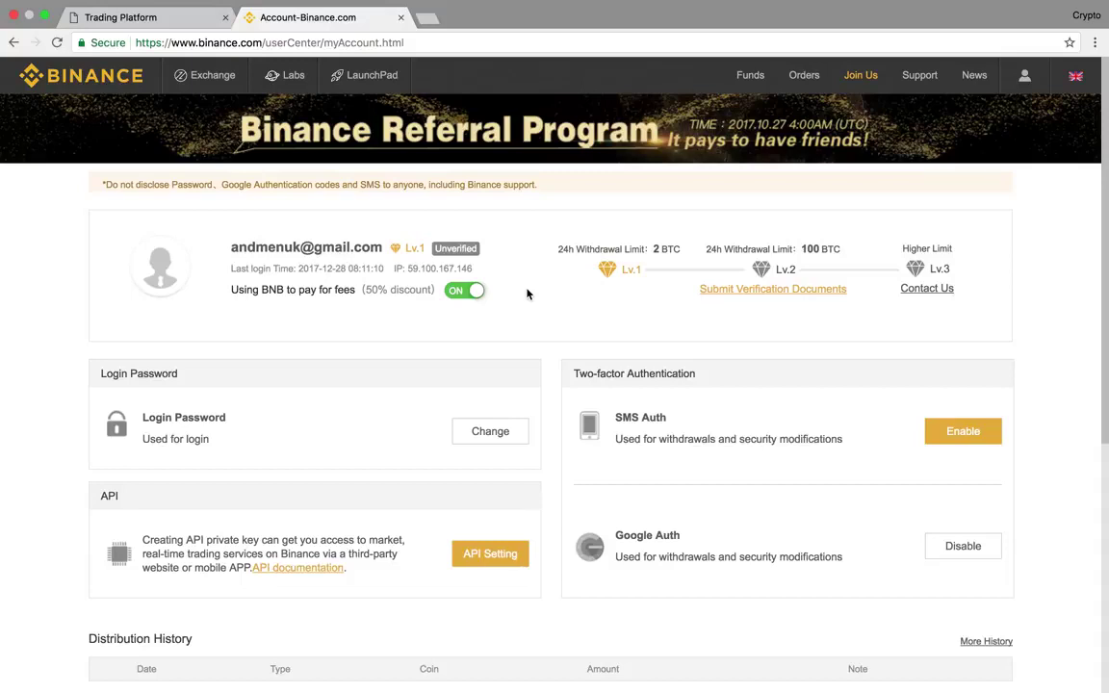
{"action": "left_click", "coordinate": [163, 23]}
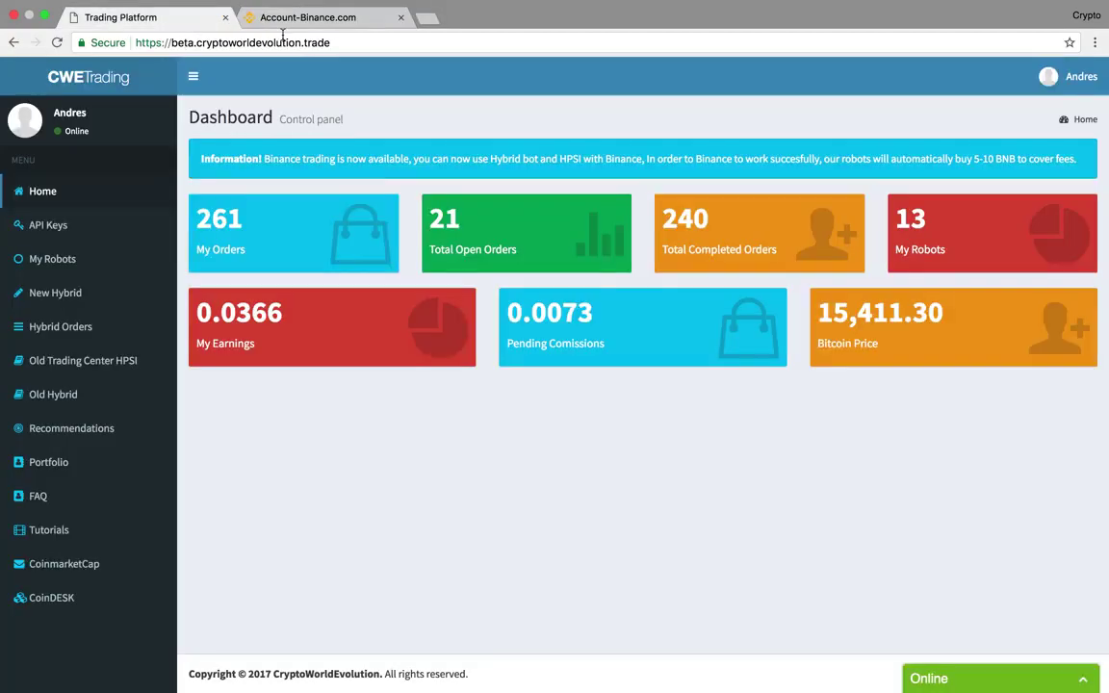
{"action": "left_click", "coordinate": [285, 29]}
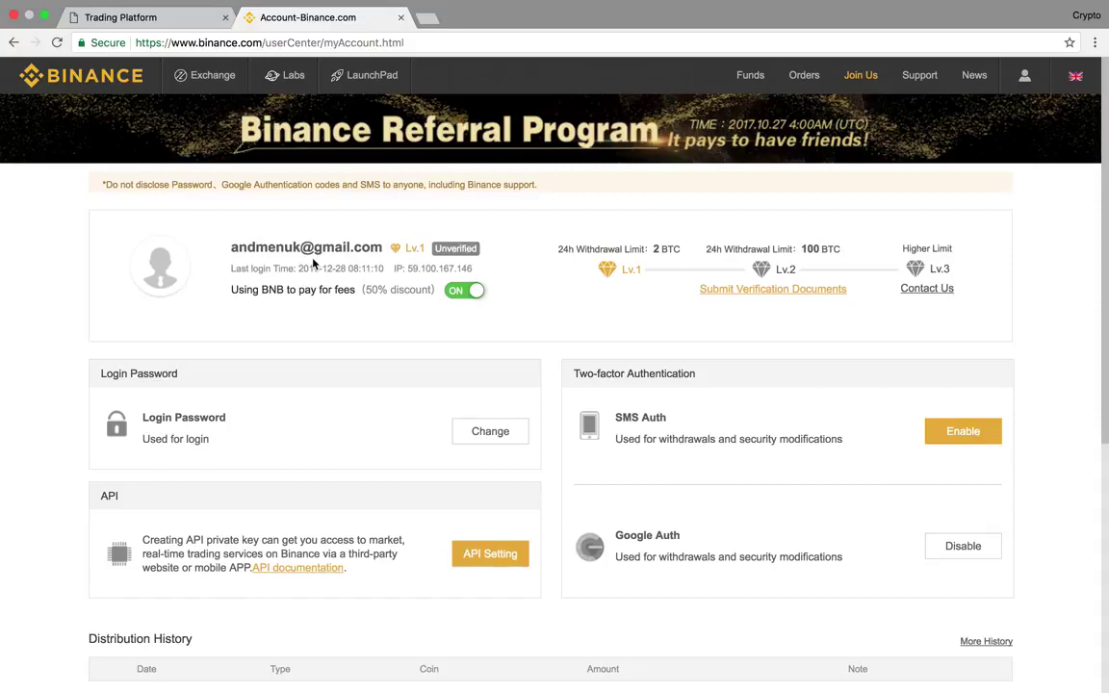
Go to Funds > Deposits Withdrawals to show the ten-coin balance list
{"action": "mouse_move", "coordinate": [785, 79]}
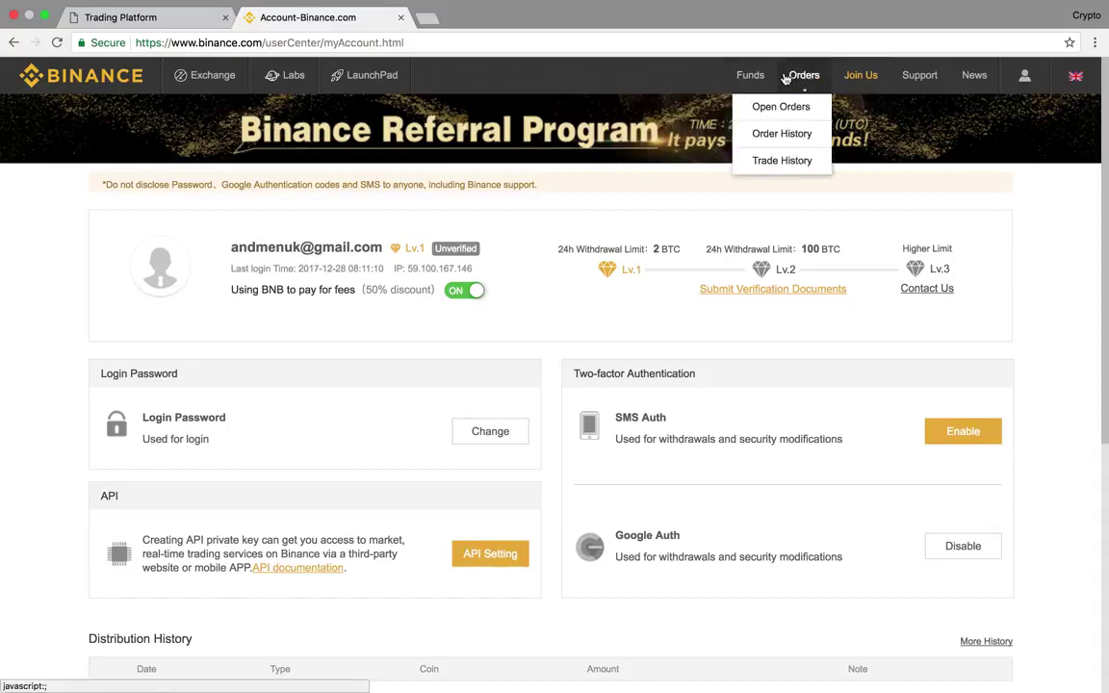
{"action": "mouse_move", "coordinate": [750, 77]}
{"action": "left_click", "coordinate": [731, 107]}
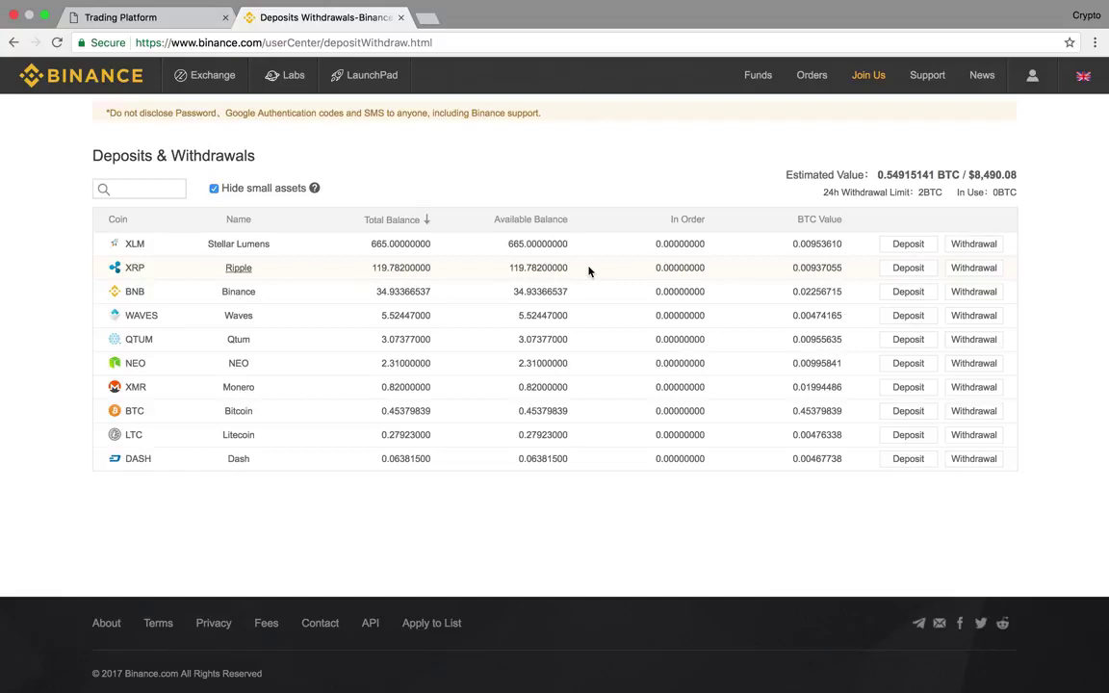
Return to CWE Trading and show the My Robots list
{"action": "left_click", "coordinate": [180, 21]}
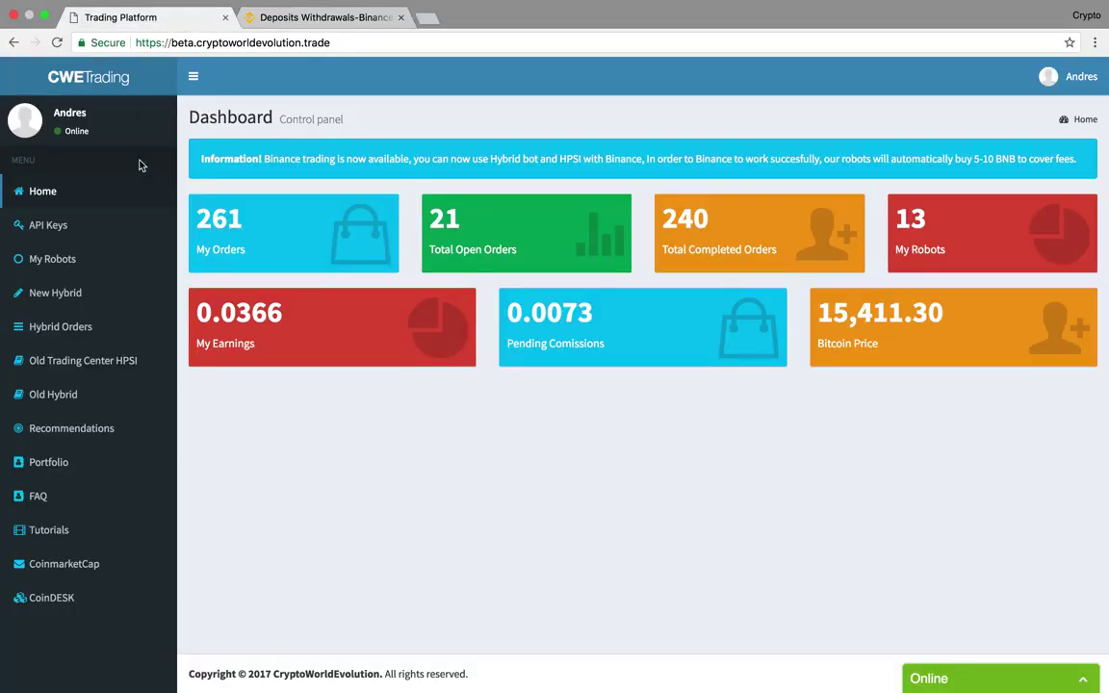
{"action": "left_click", "coordinate": [97, 267]}
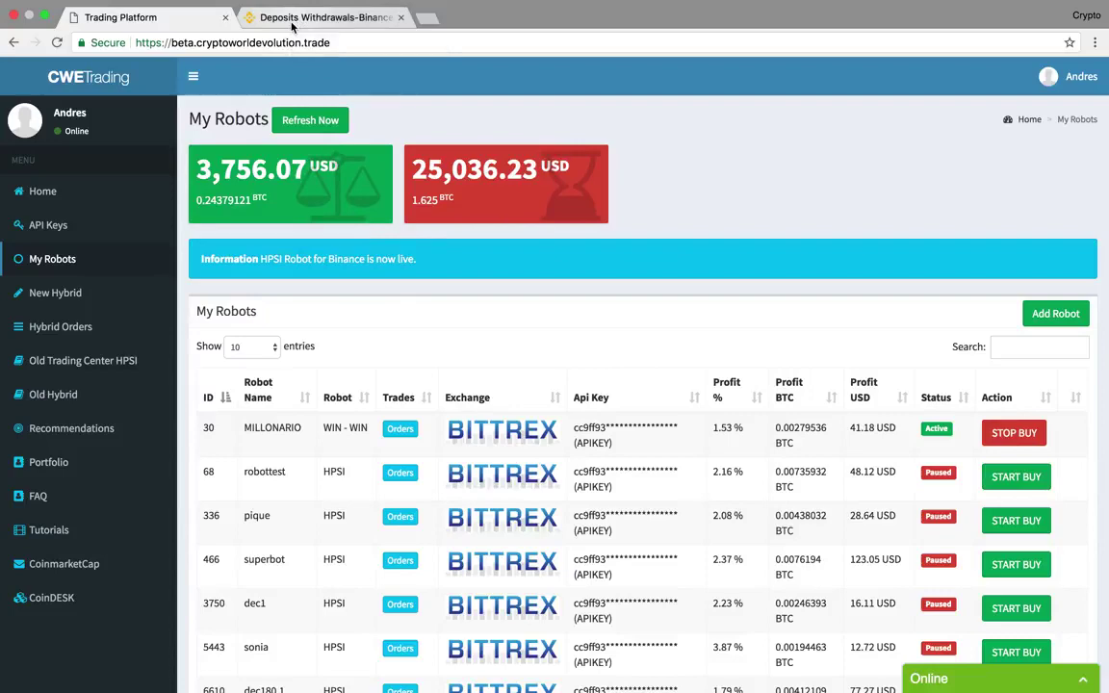
On Binance's balances page, select the Bitcoin total balance 0.45379839 and bring up copy options
{"action": "left_click", "coordinate": [292, 27]}
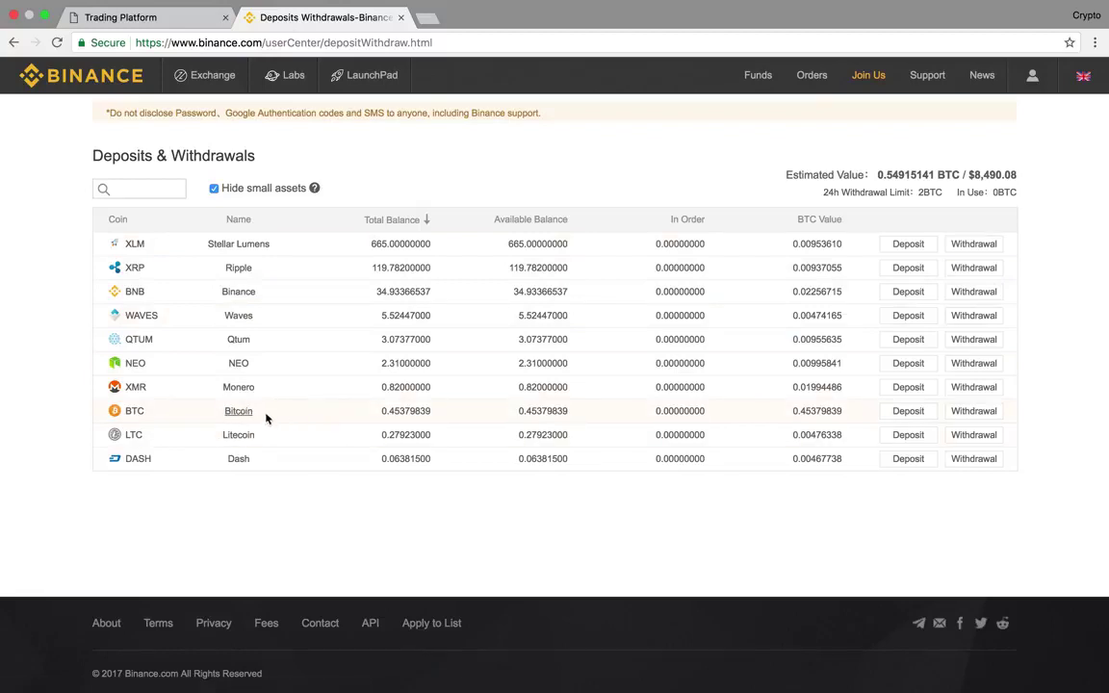
{"action": "mouse_move", "coordinate": [758, 82]}
{"action": "left_click_drag", "start_coordinate": [381, 412], "coordinate": [427, 420]}
{"action": "right_click", "coordinate": [876, 173]}
{"action": "left_click", "coordinate": [904, 181]}
Start a new robot in CWE Trading and name it binancetest3
{"action": "left_click", "coordinate": [175, 16]}
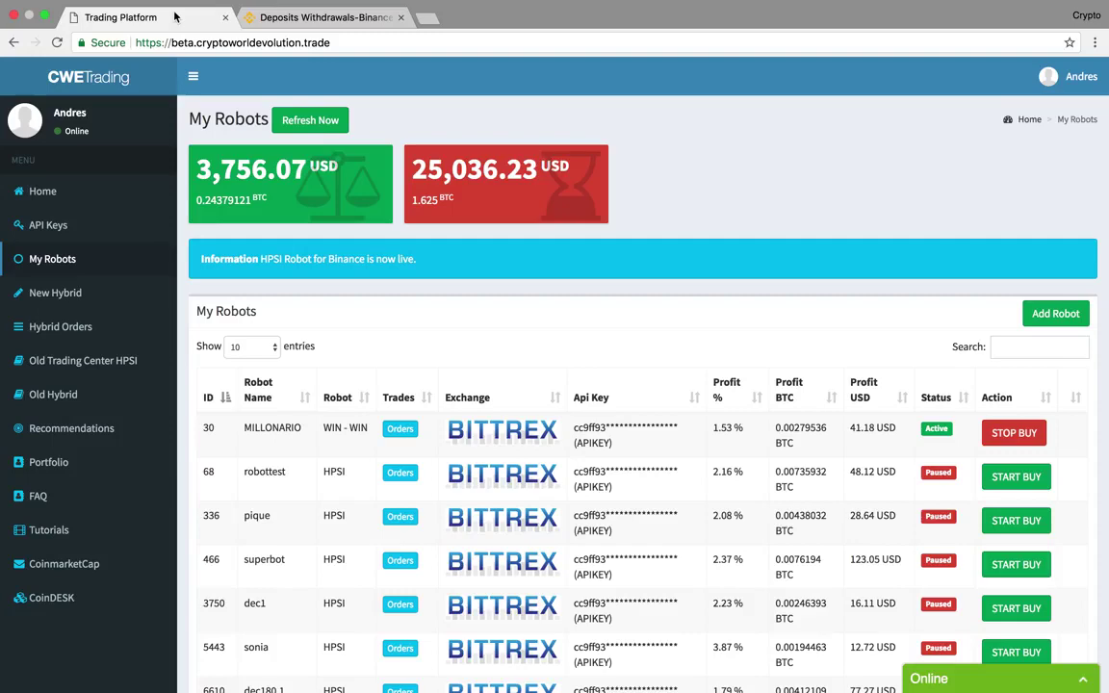
{"action": "scroll", "coordinate": [434, 257], "scroll_direction": "down", "scroll_amount": 1}
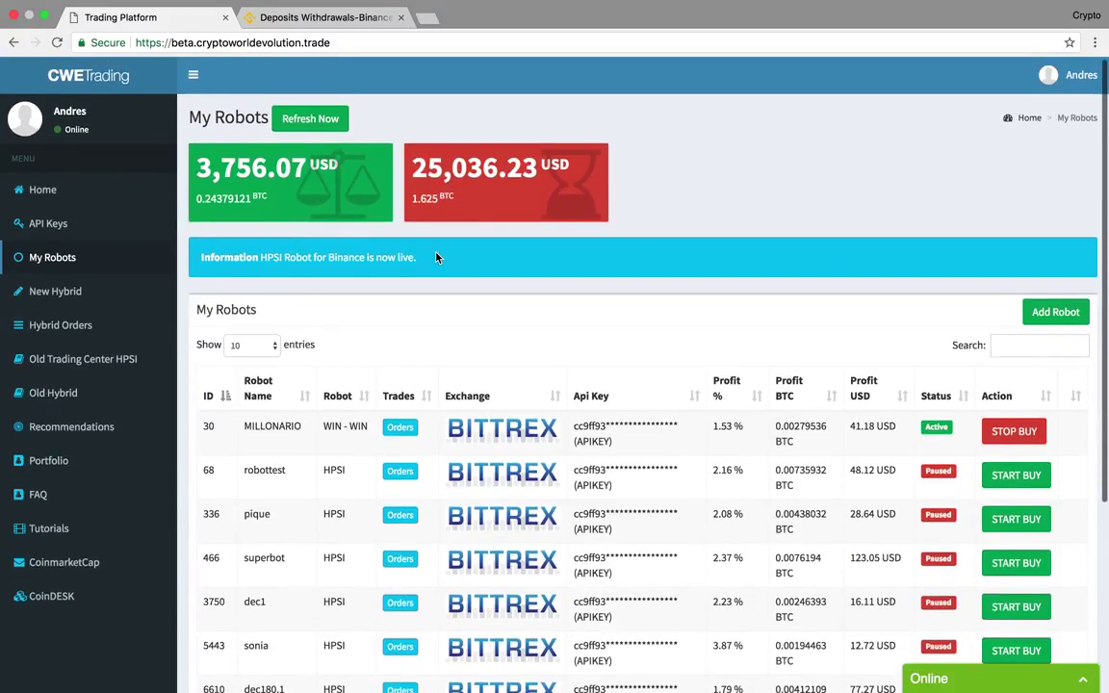
{"action": "scroll", "coordinate": [435, 257], "scroll_direction": "down", "scroll_amount": 1}
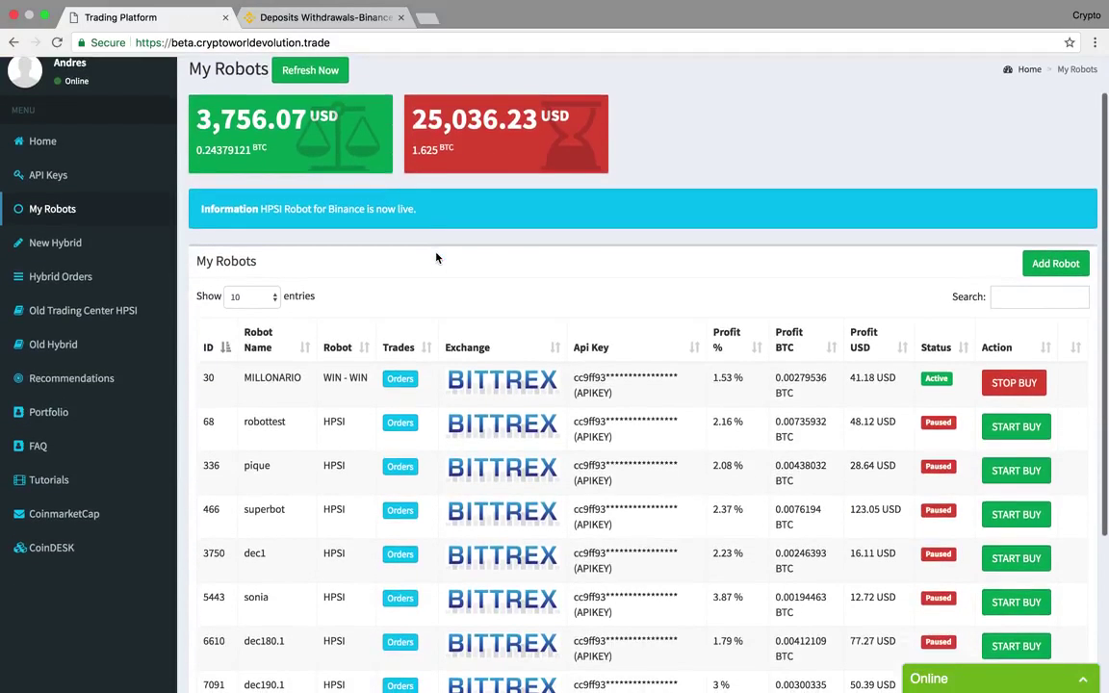
{"action": "left_click", "coordinate": [1036, 272]}
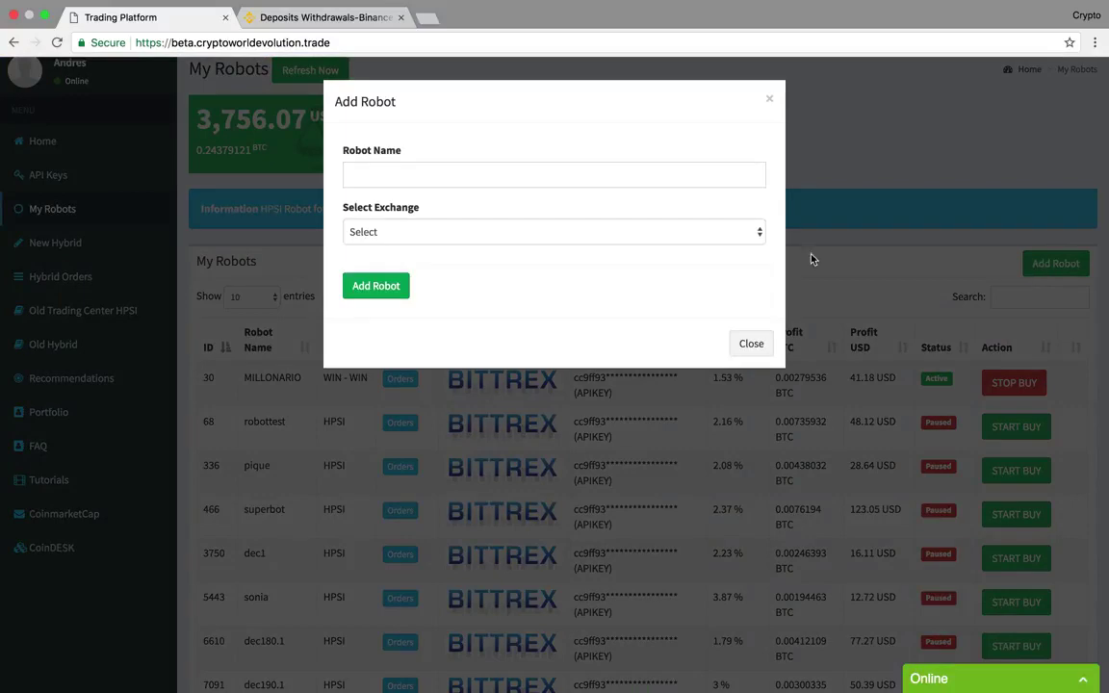
{"action": "left_click", "coordinate": [537, 173]}
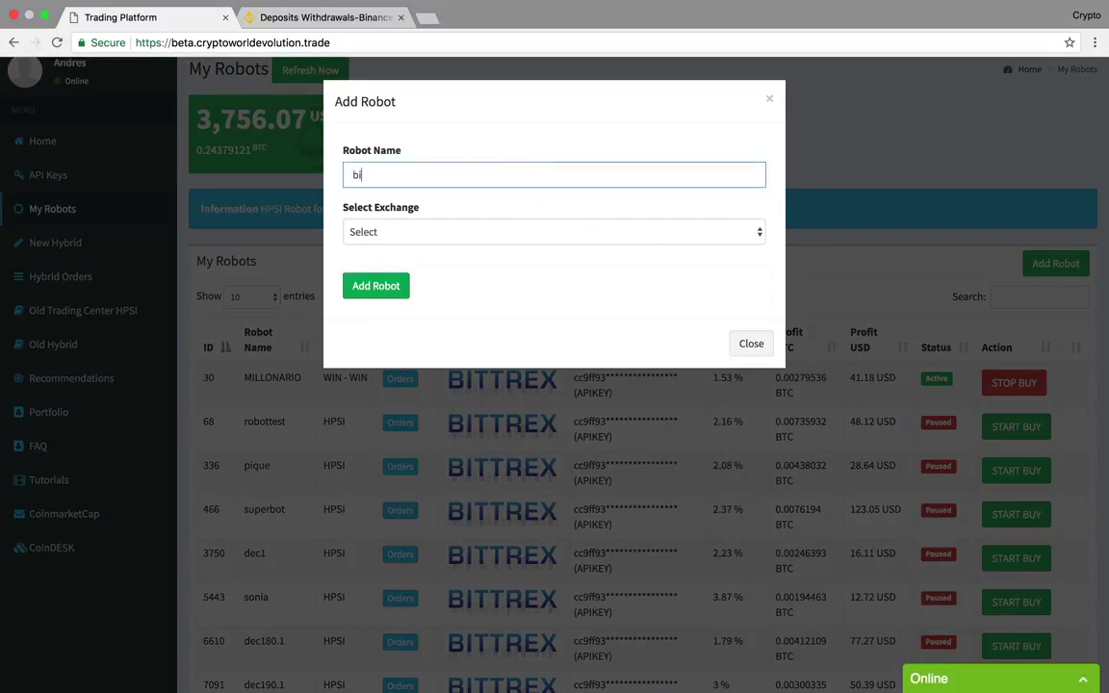
{"action": "type", "text": "nancetest3"}
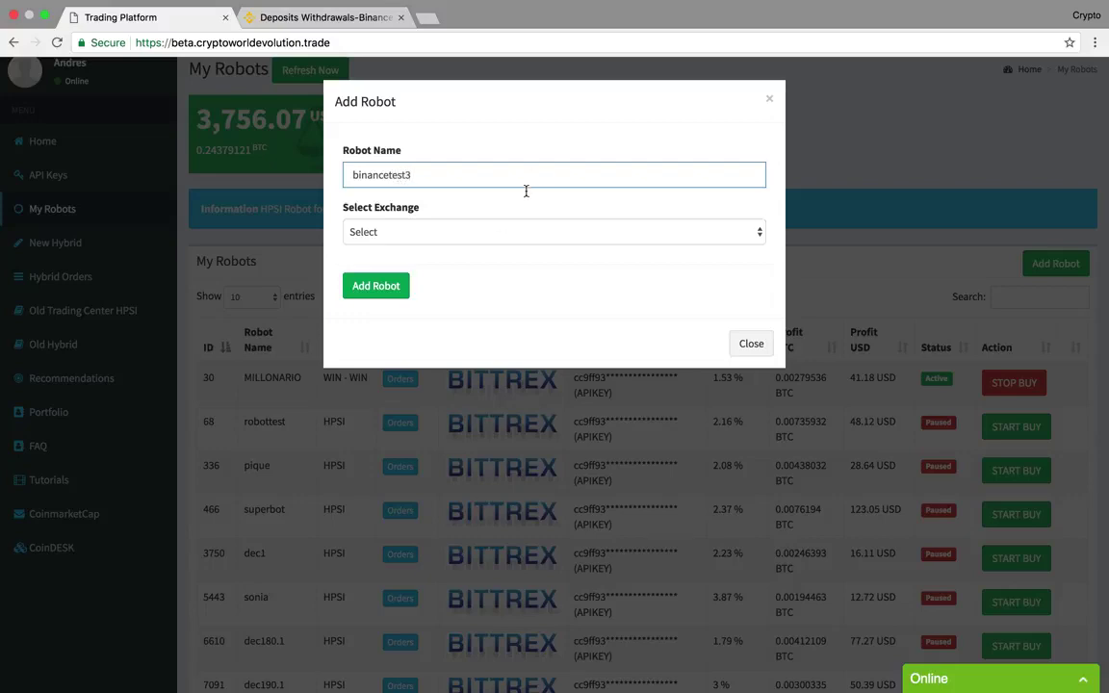
Choose Binance, its API key, HPSI type and 0.1 BTC to invest, then add the robot
{"action": "left_click", "coordinate": [488, 231]}
{"action": "left_click", "coordinate": [457, 276]}
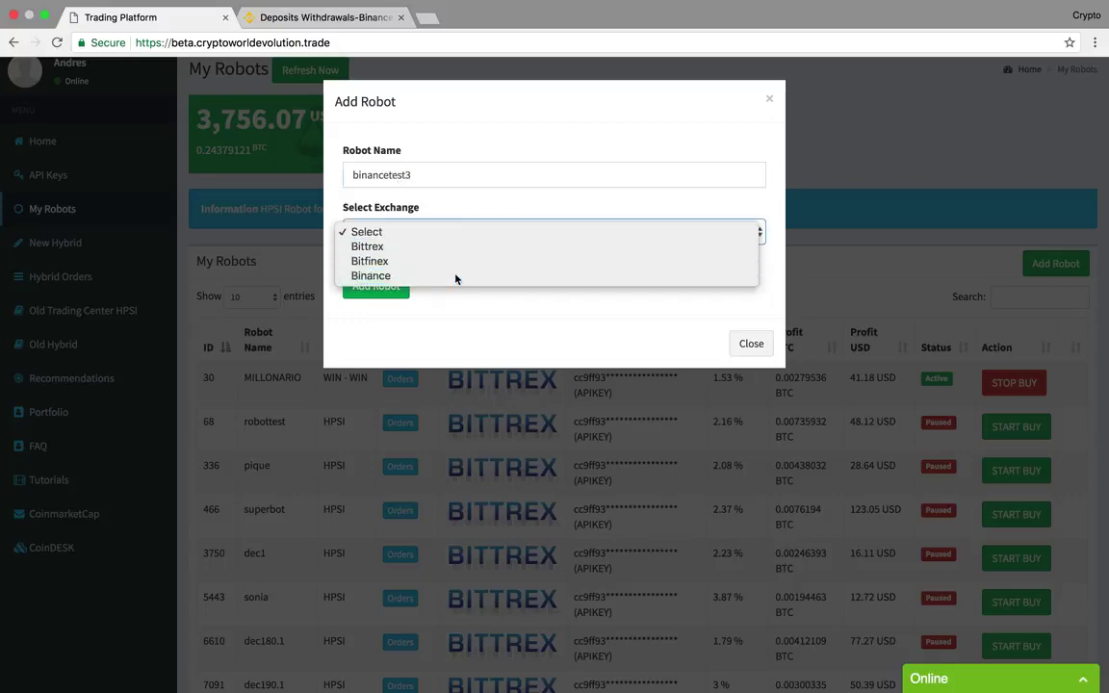
{"action": "left_click", "coordinate": [442, 281]}
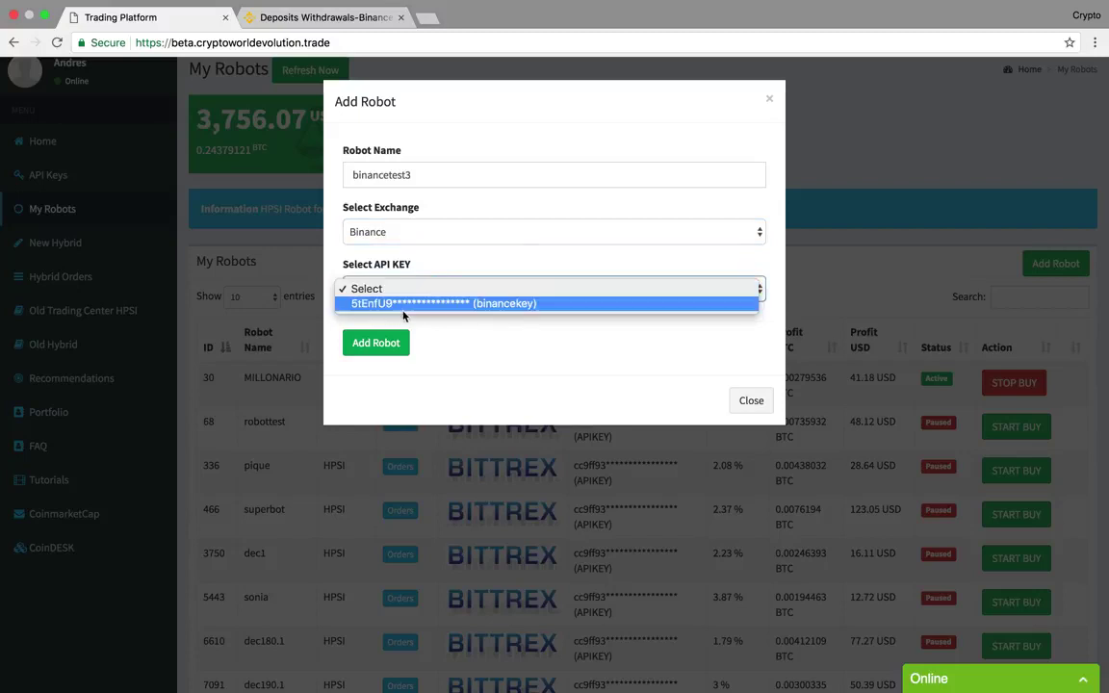
{"action": "left_click", "coordinate": [404, 304]}
{"action": "left_click", "coordinate": [396, 347]}
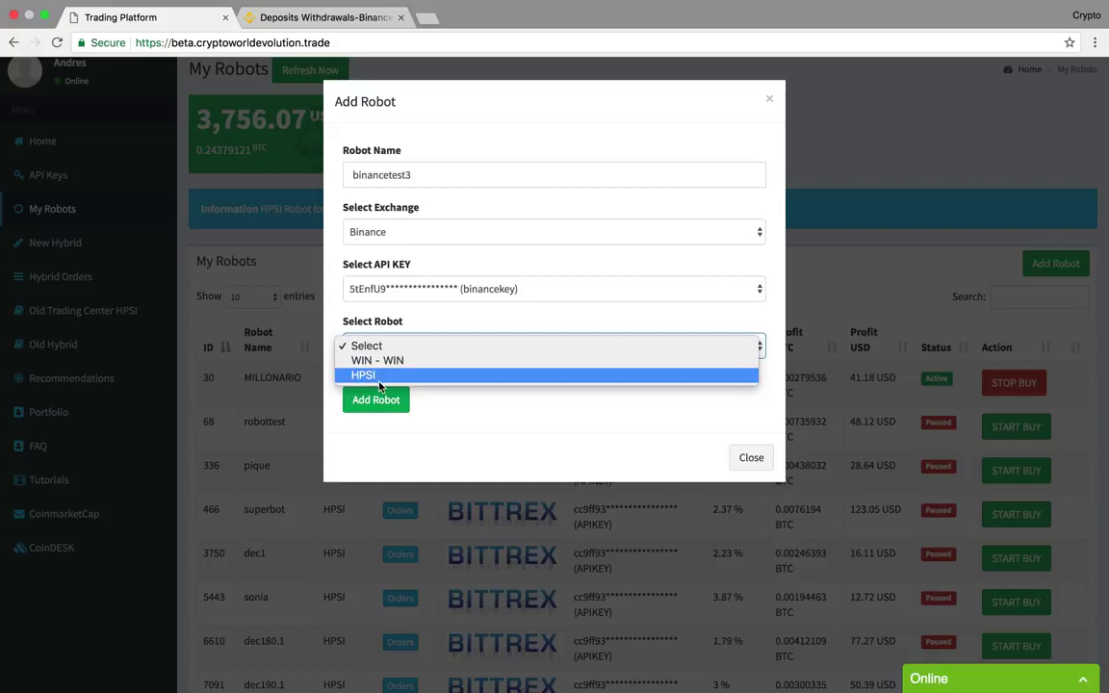
{"action": "left_click", "coordinate": [379, 376]}
{"action": "left_click", "coordinate": [379, 401]}
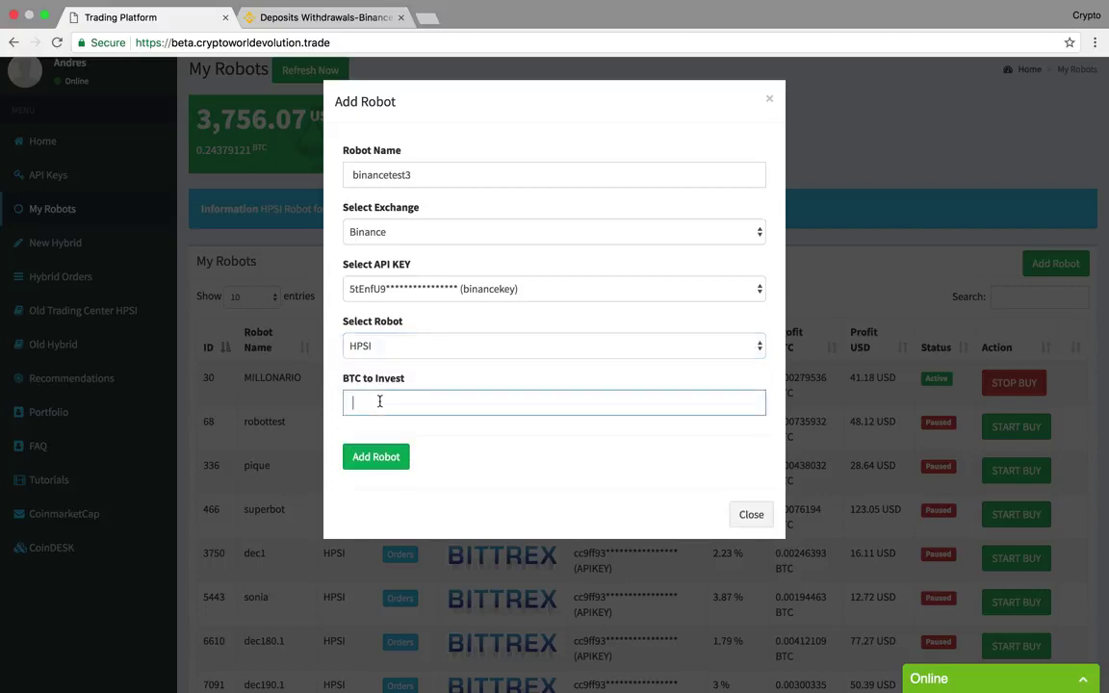
{"action": "type", "text": "0.1"}
{"action": "left_click", "coordinate": [376, 459]}
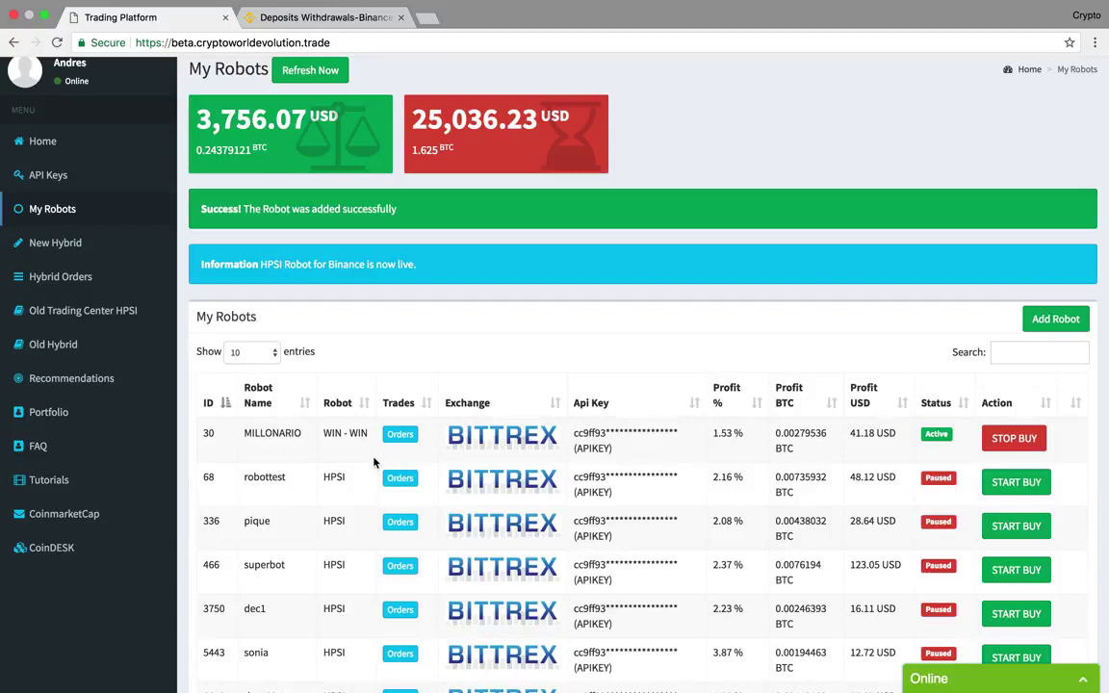
Refresh the robots list and go to page 2 to find binancetest3 pending
{"action": "scroll", "coordinate": [312, 125], "scroll_direction": "up", "scroll_amount": 1}
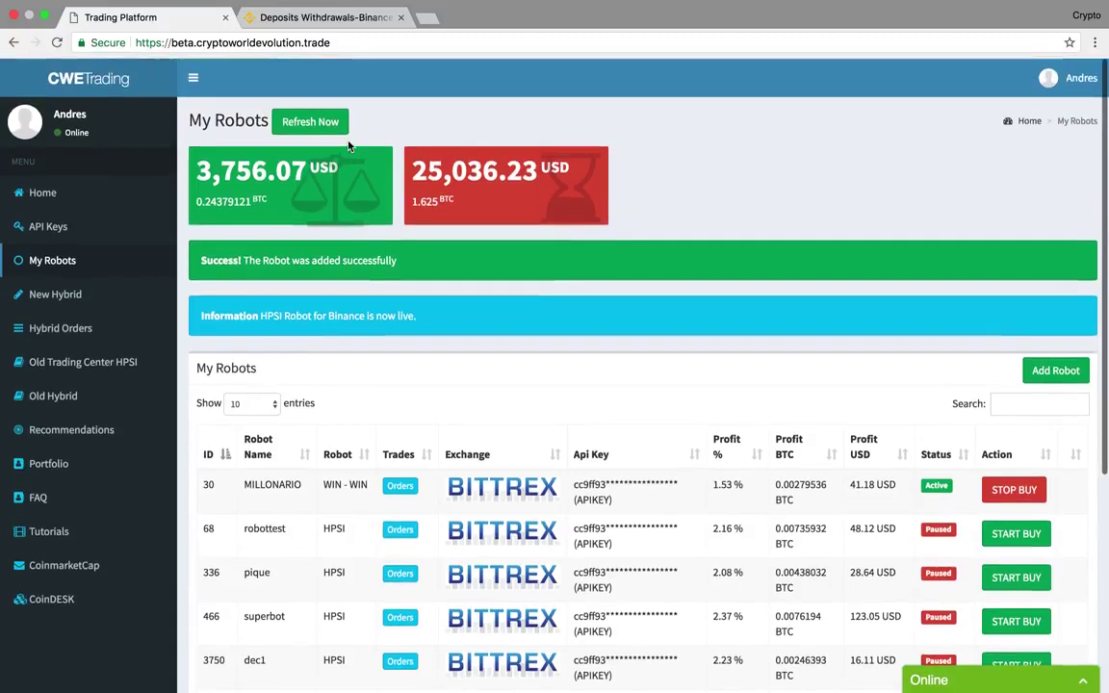
{"action": "left_click", "coordinate": [319, 128]}
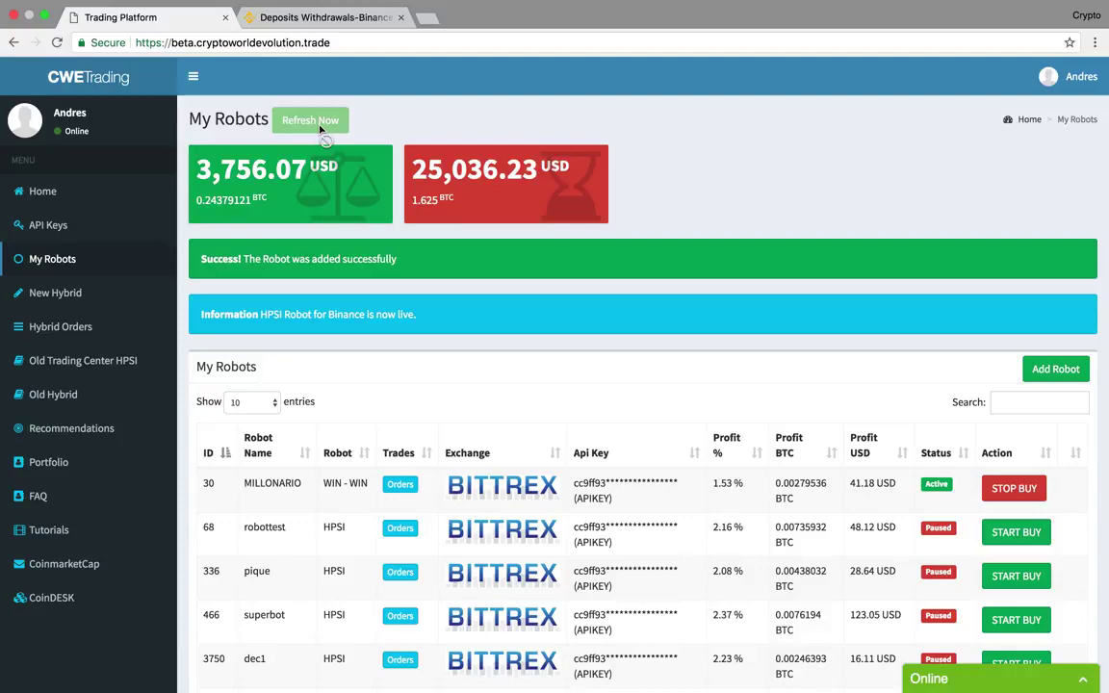
{"action": "scroll", "coordinate": [495, 243], "scroll_direction": "down", "scroll_amount": 5}
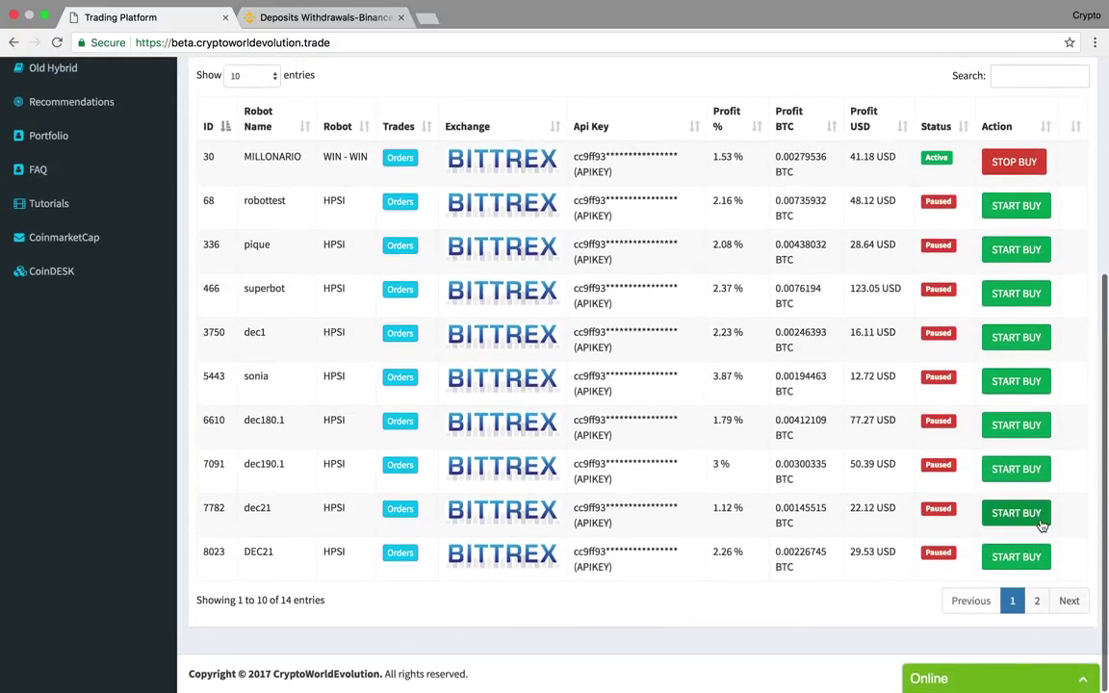
{"action": "left_click", "coordinate": [1037, 603]}
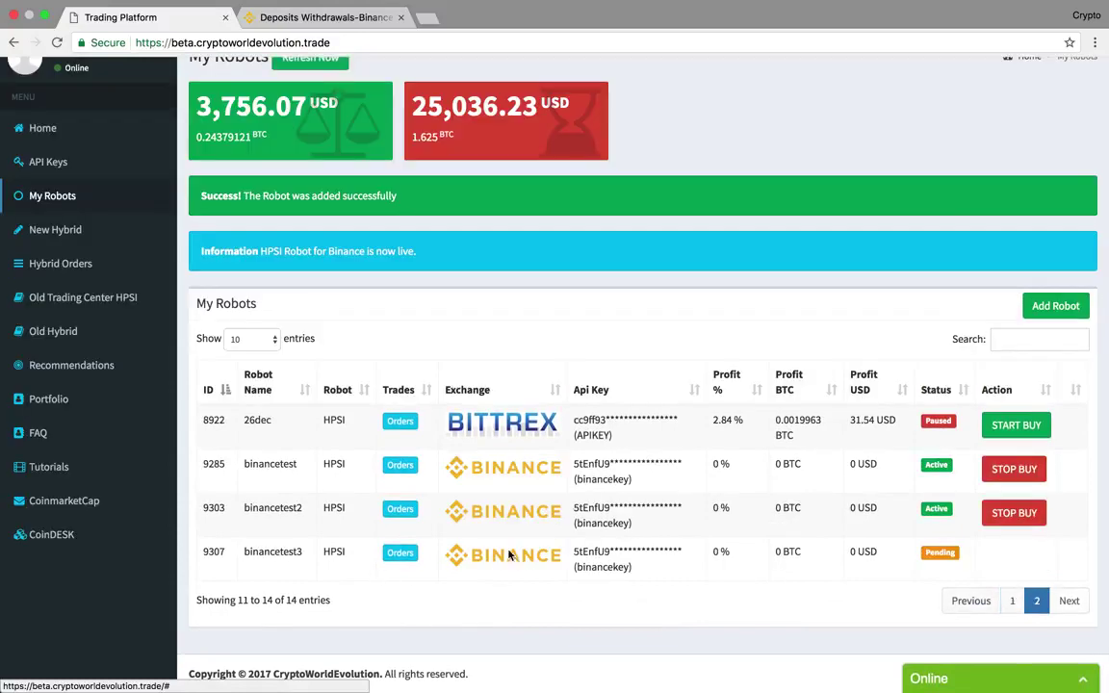
Open binancetest3's orders page showing its 15 selected coins and no trades
{"action": "left_click", "coordinate": [398, 561]}
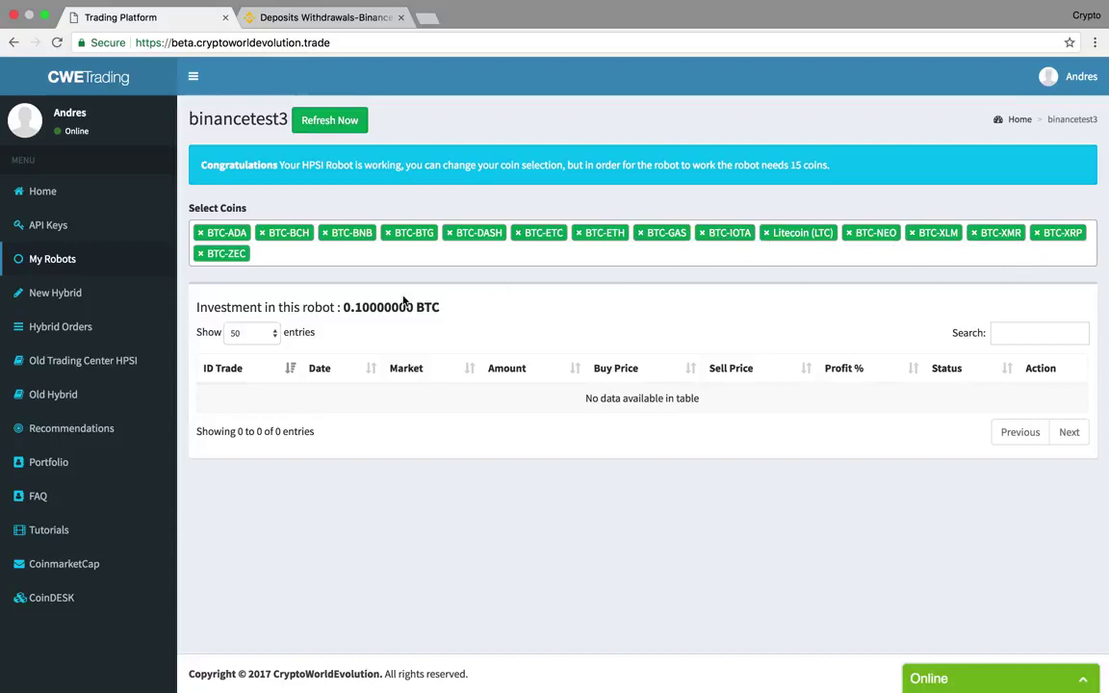
Swap BTC-ZEC for BTC-POWR in binancetest3's coins and refresh its status
{"action": "left_click", "coordinate": [201, 253]}
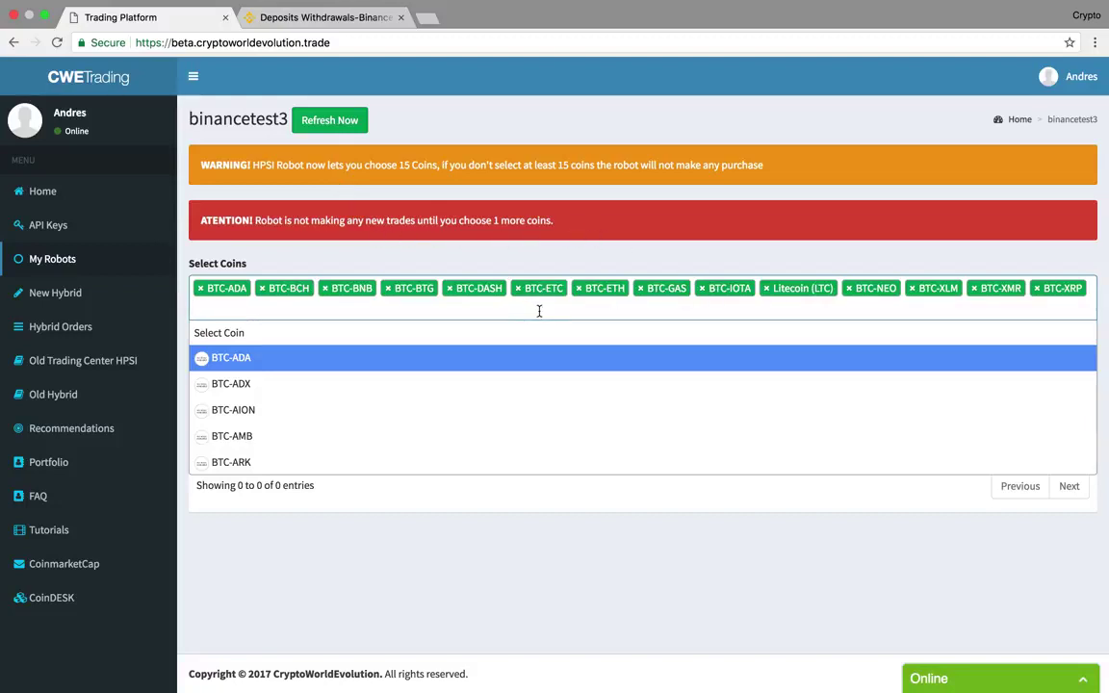
{"action": "type", "text": "po"}
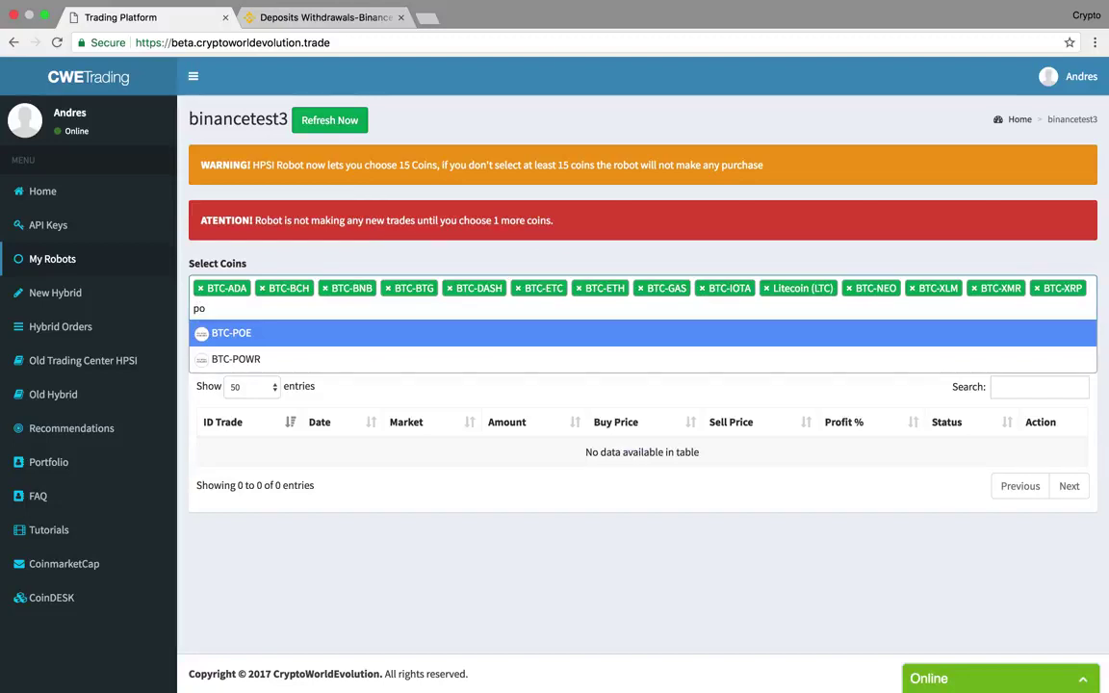
{"action": "left_click", "coordinate": [441, 362]}
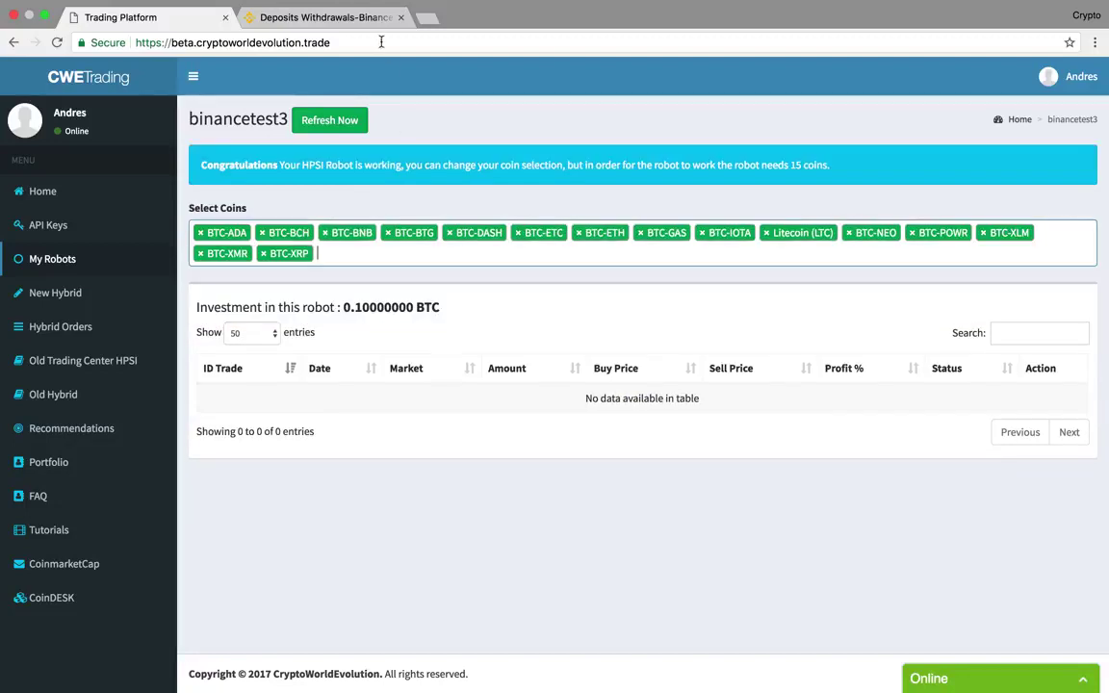
{"action": "left_click", "coordinate": [330, 119]}
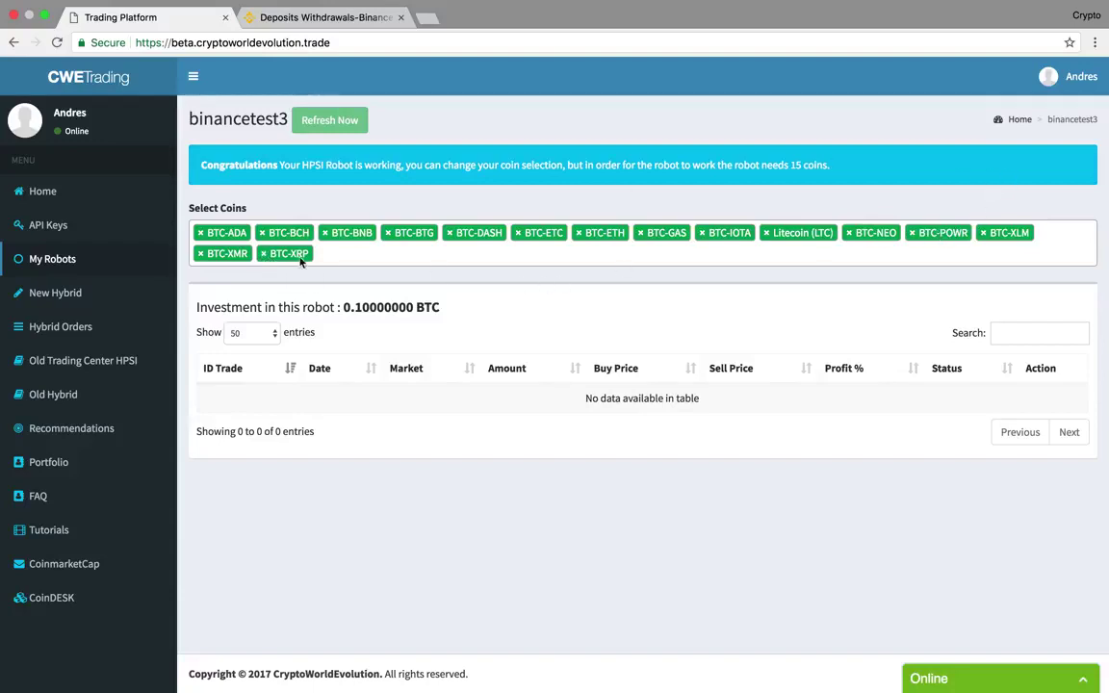
Remove BTC-XRP and BTC-XMR, then search 'xmr' and 'xrp' to add both back
{"action": "left_click", "coordinate": [268, 255]}
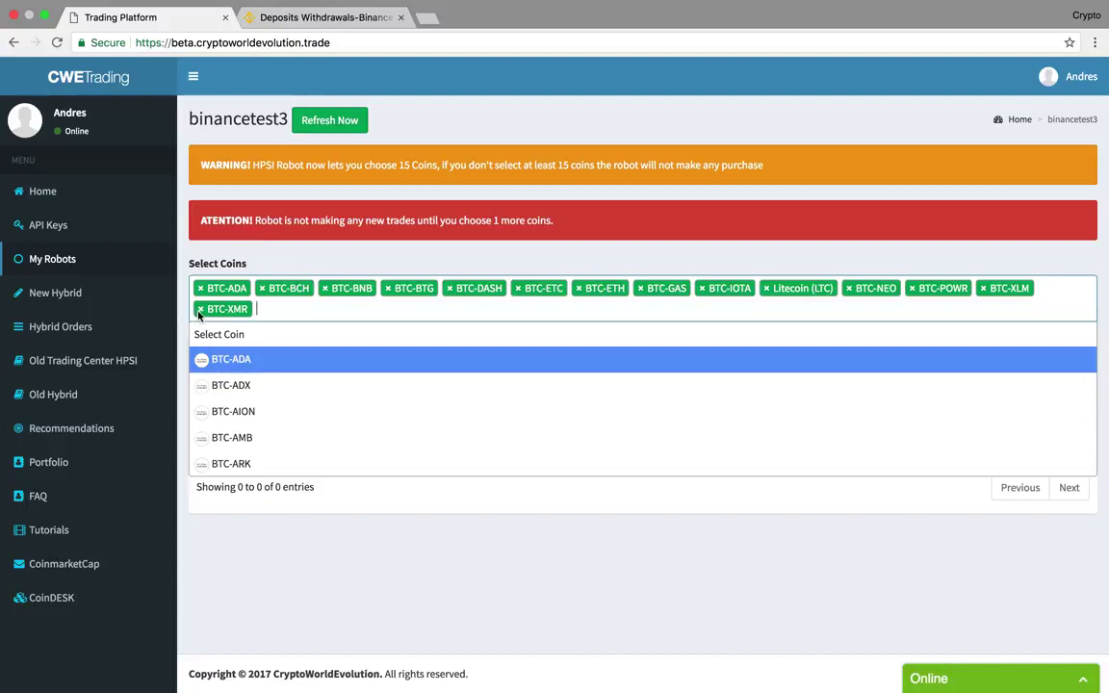
{"action": "left_click", "coordinate": [201, 310]}
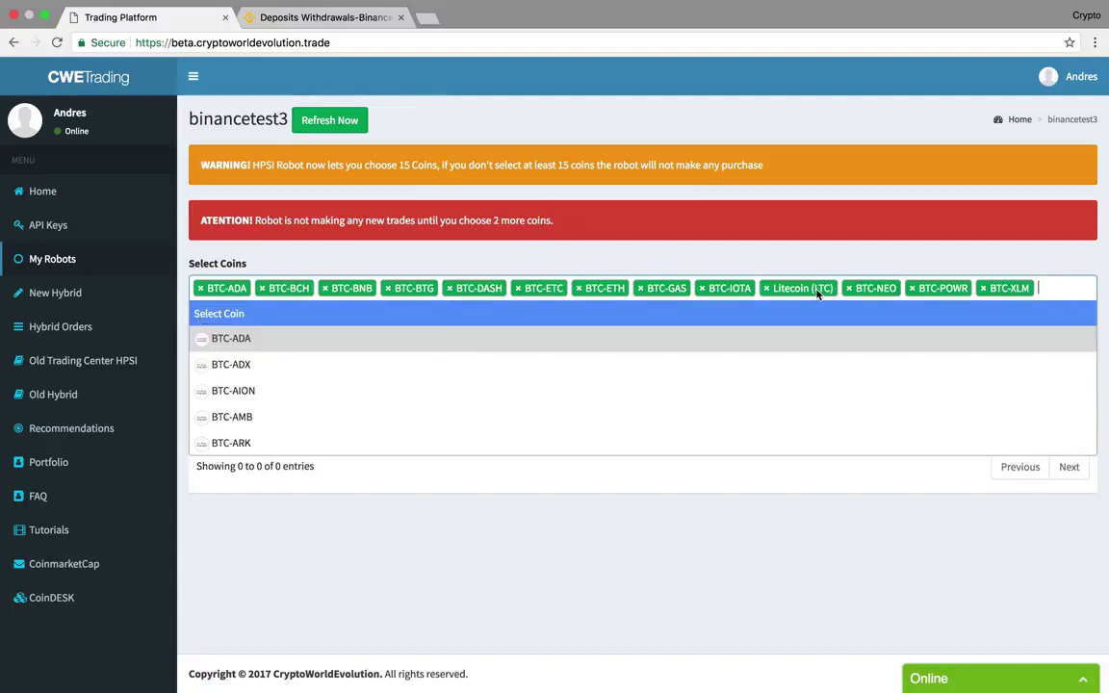
{"action": "type", "text": "xmr"}
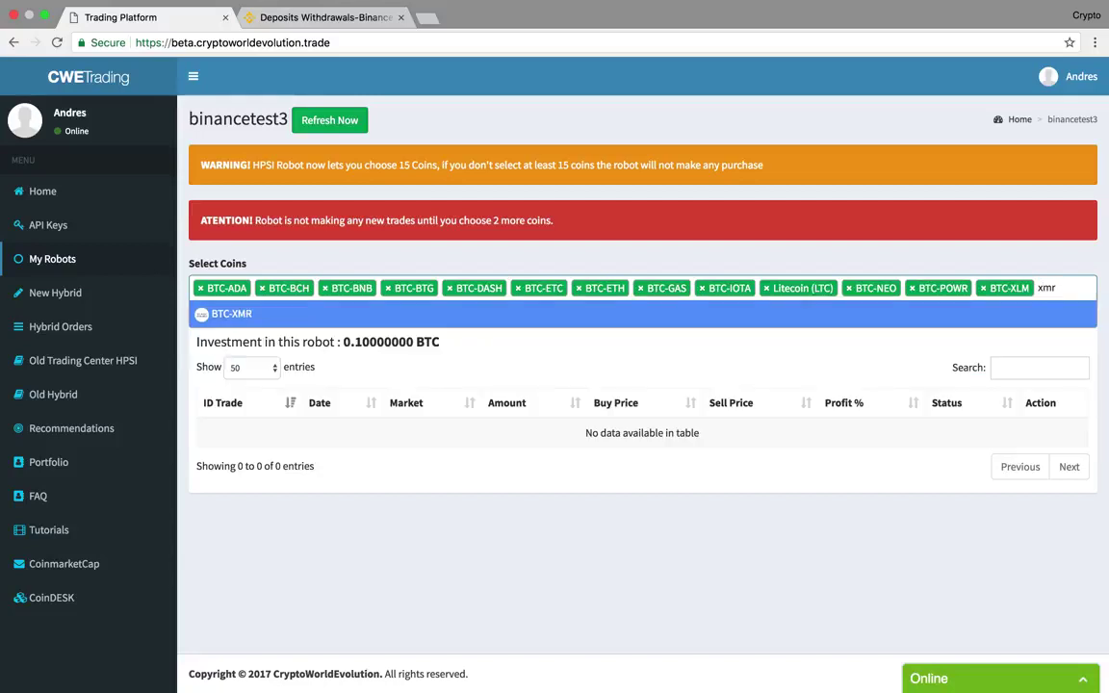
{"action": "left_click", "coordinate": [583, 317]}
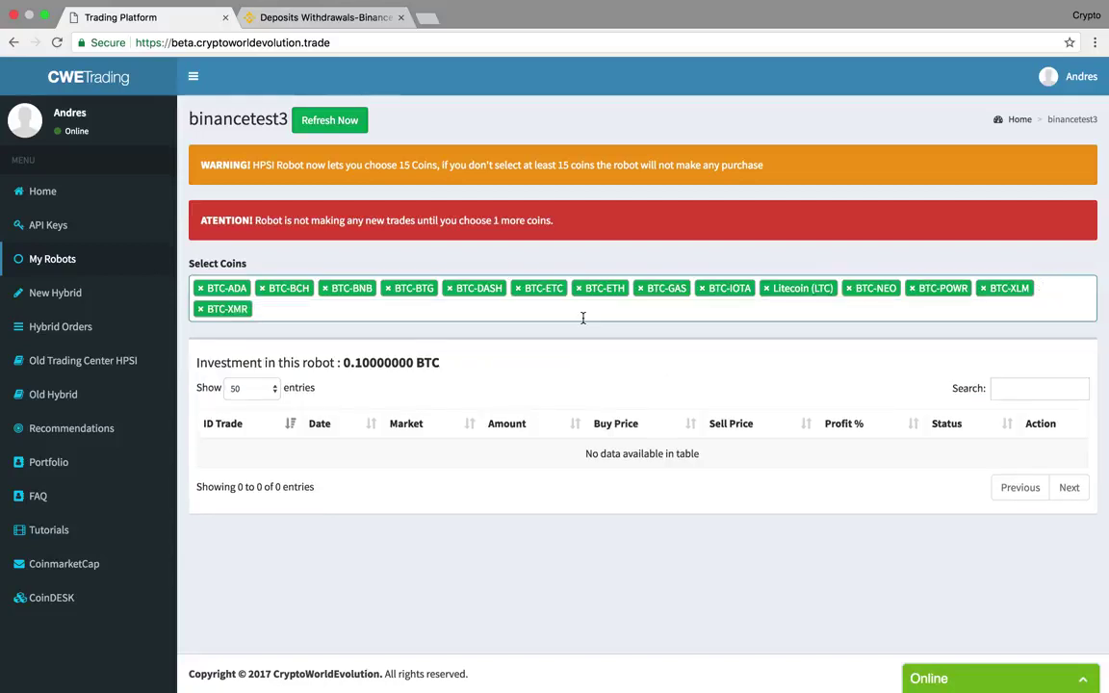
{"action": "type", "text": "xrp"}
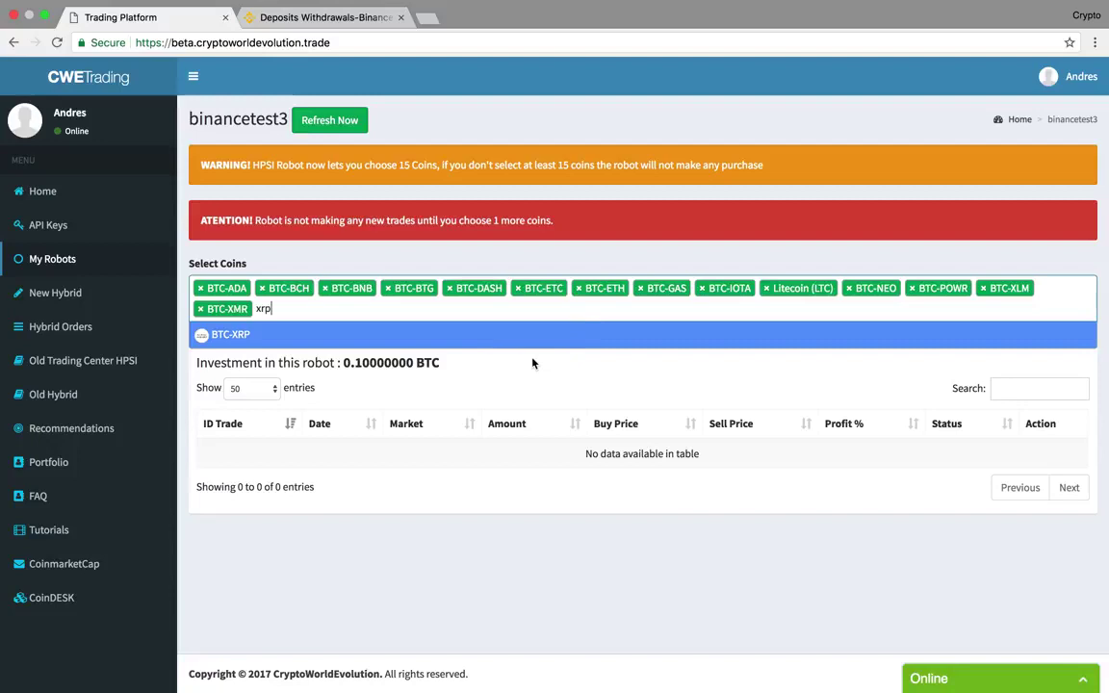
{"action": "left_click", "coordinate": [539, 341]}
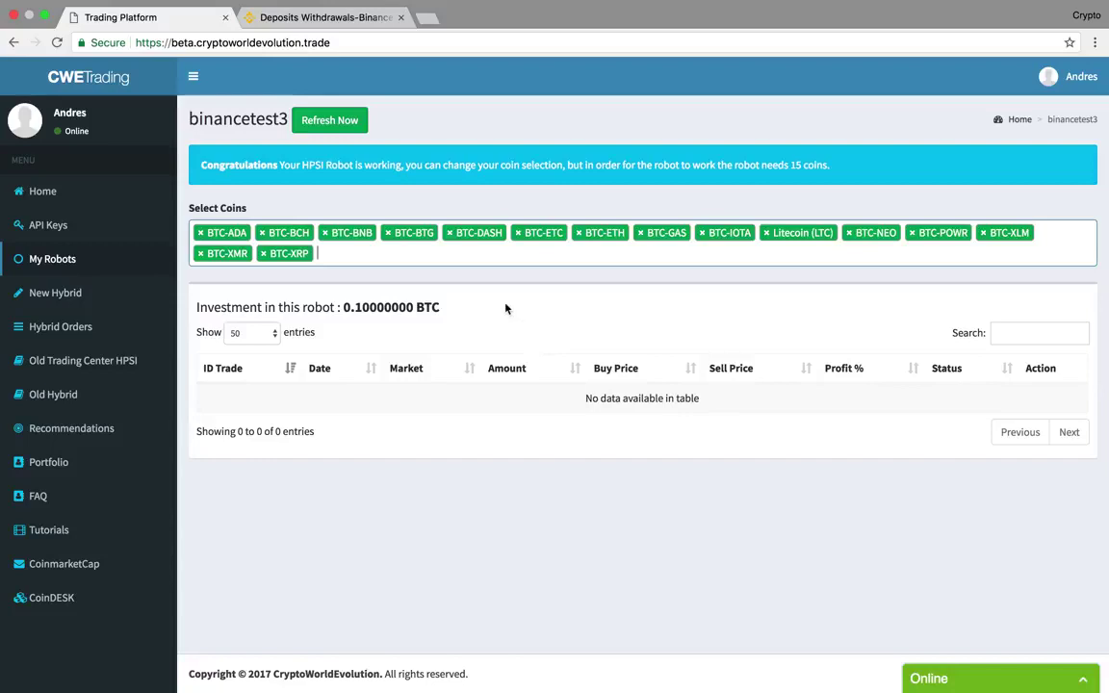
{"action": "left_click", "coordinate": [350, 130]}
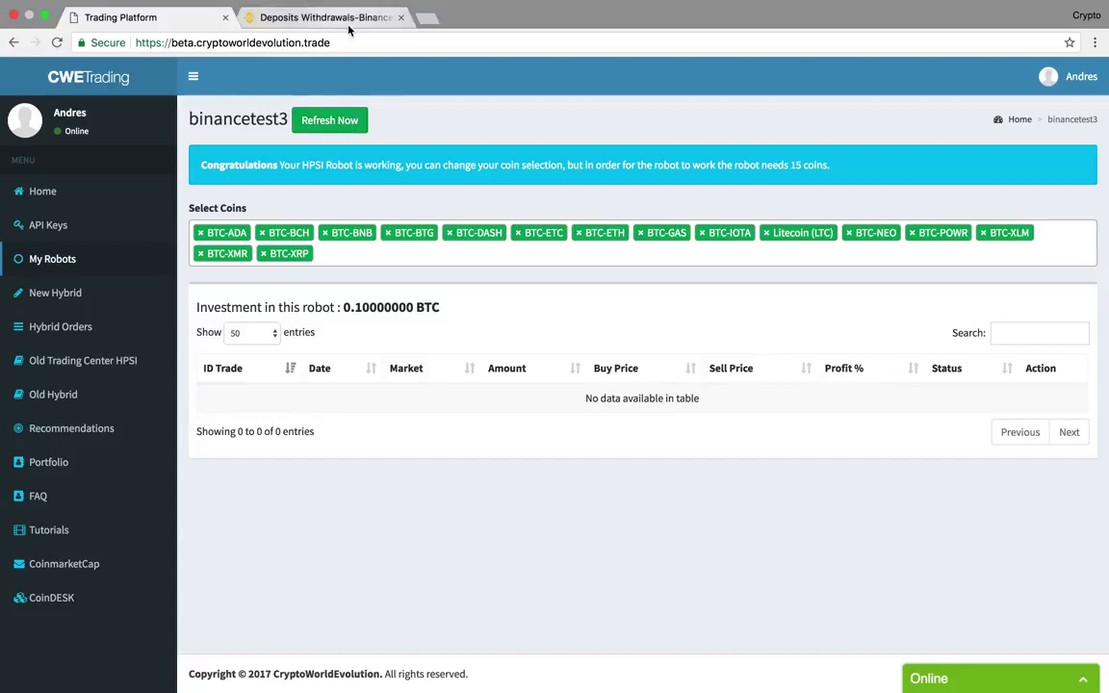
{"action": "left_click", "coordinate": [316, 25]}
{"action": "mouse_move", "coordinate": [1031, 77]}
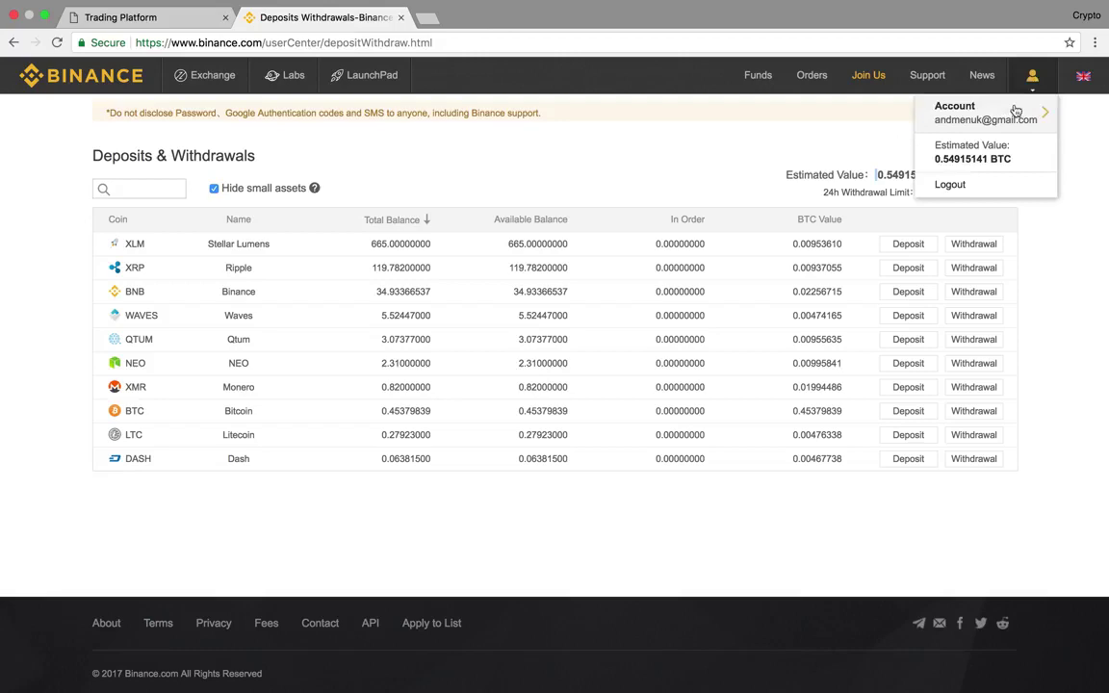
{"action": "left_click", "coordinate": [1013, 112]}
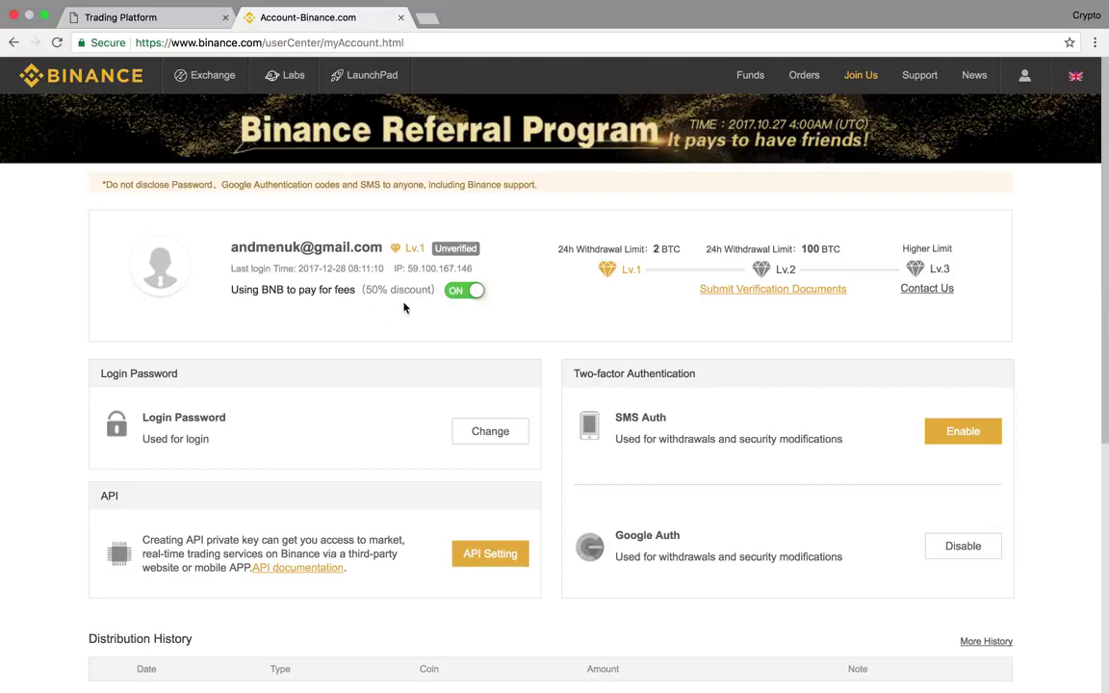
Return to CWE Trading's My Robots list, with MILLONARIO active and its USD totals
{"action": "left_click", "coordinate": [158, 27]}
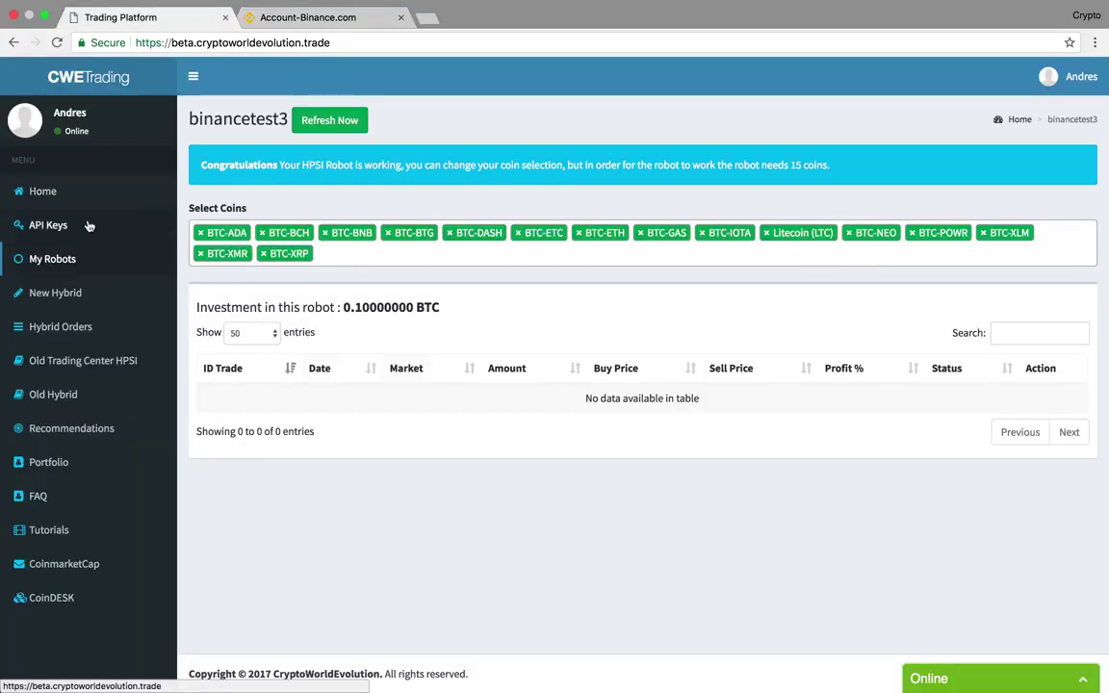
{"action": "left_click", "coordinate": [141, 257]}
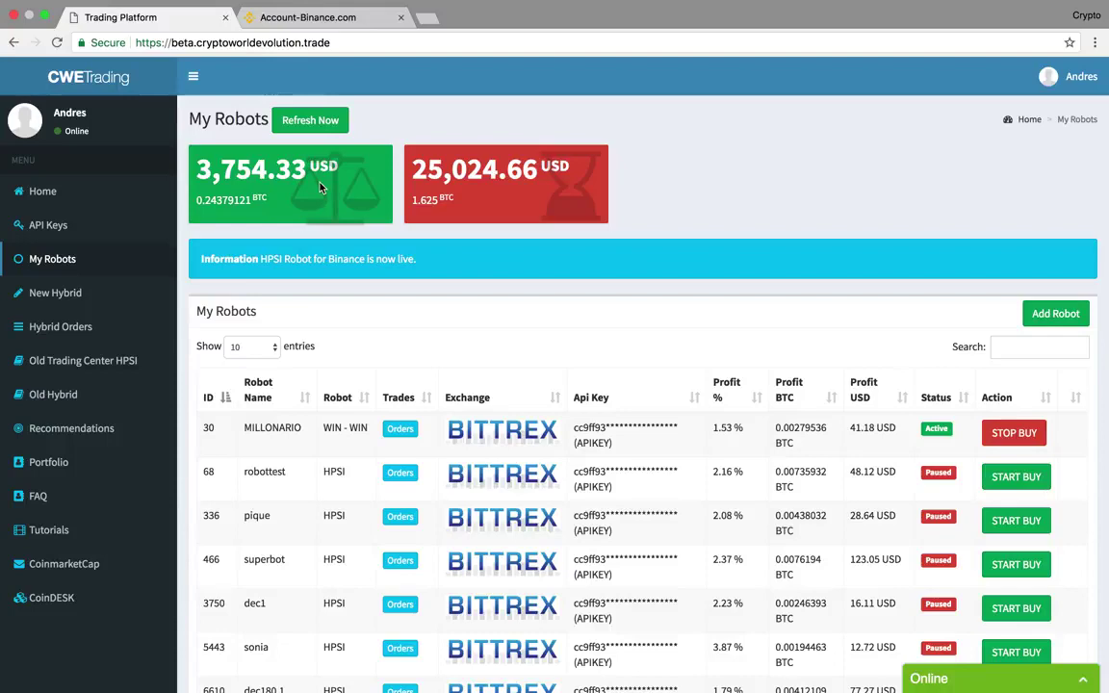
Show Binance's Deposits & Withdrawals balances and select BTC's 0.43382919 total balance
{"action": "left_click", "coordinate": [346, 27]}
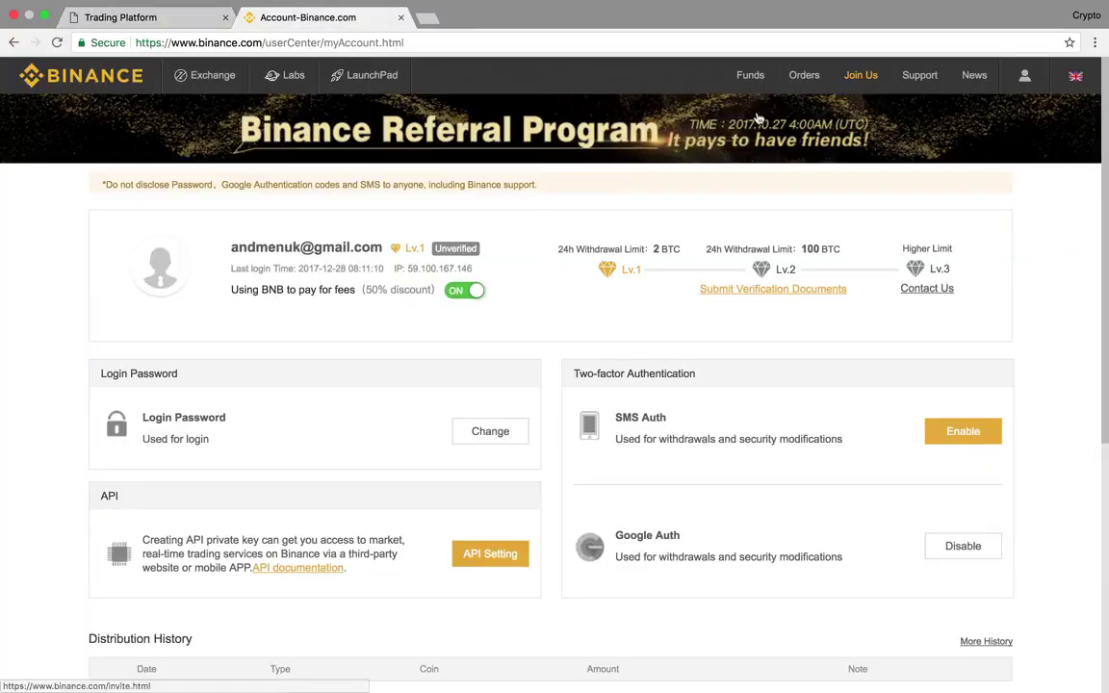
{"action": "mouse_move", "coordinate": [752, 83]}
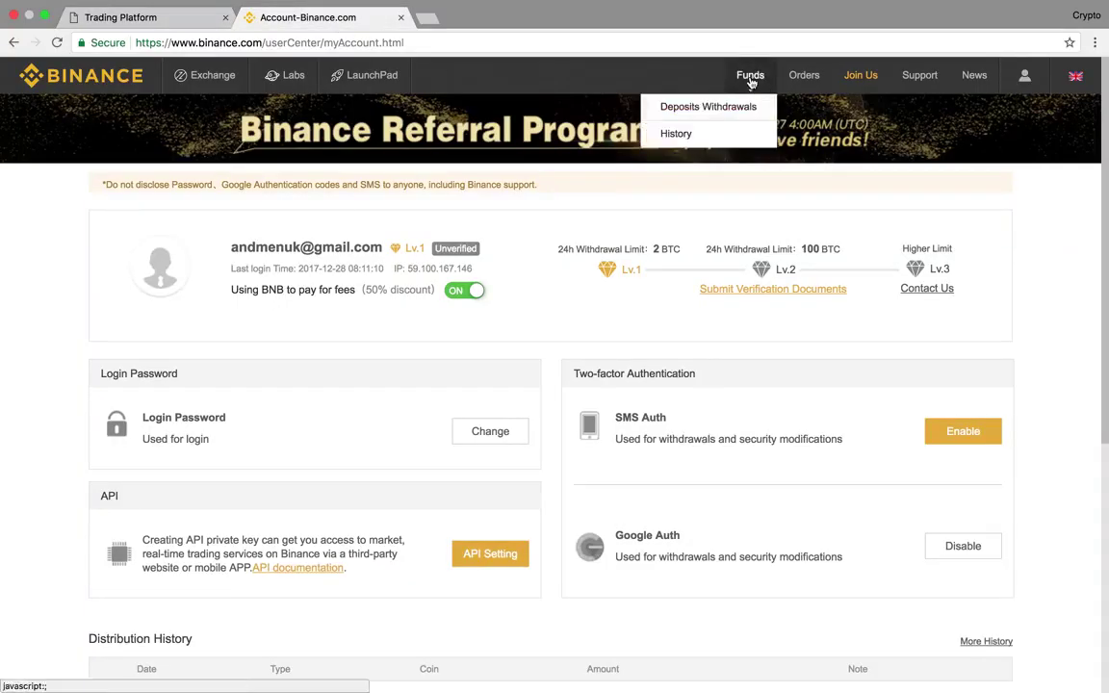
{"action": "left_click", "coordinate": [734, 112]}
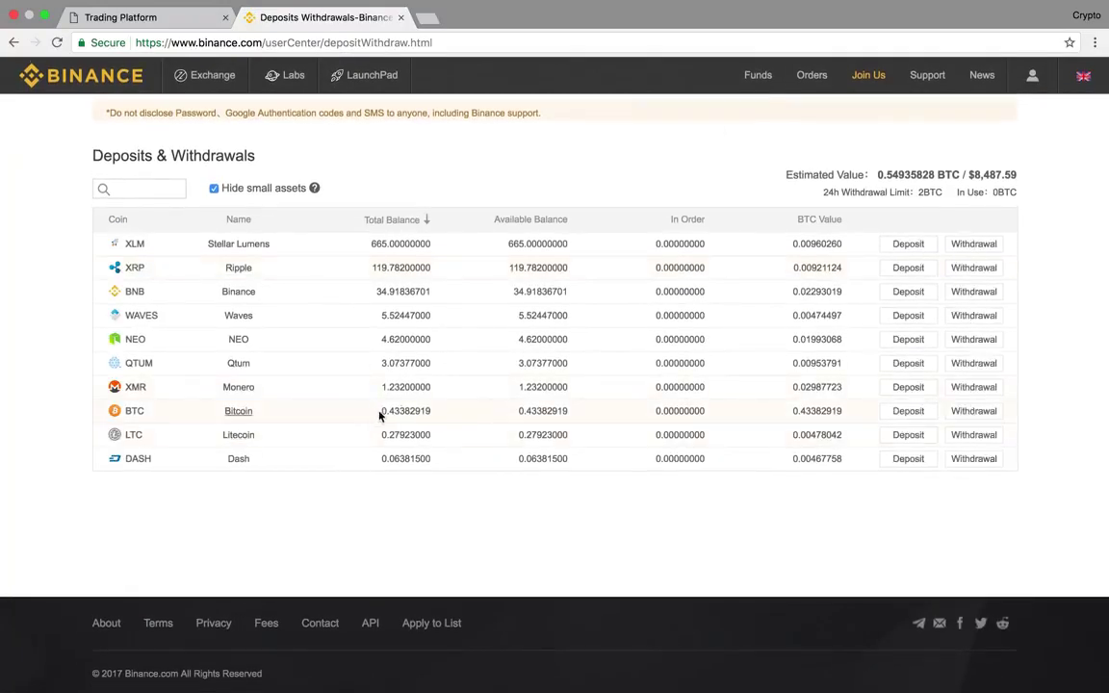
{"action": "left_click_drag", "start_coordinate": [427, 411], "coordinate": [370, 411]}
Go to page 2 of My Robots and open binancetest3, with 15 coins and 0.10000000 BTC invested
{"action": "left_click", "coordinate": [144, 18]}
{"action": "scroll", "coordinate": [429, 311], "scroll_direction": "down", "scroll_amount": 5}
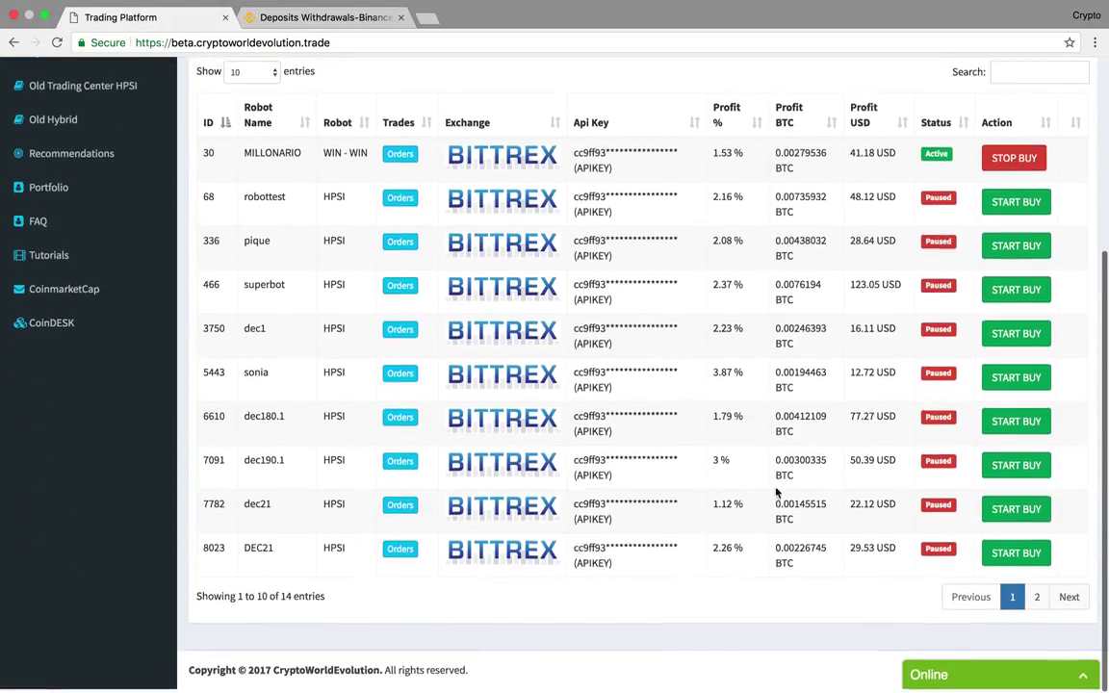
{"action": "left_click", "coordinate": [1039, 603]}
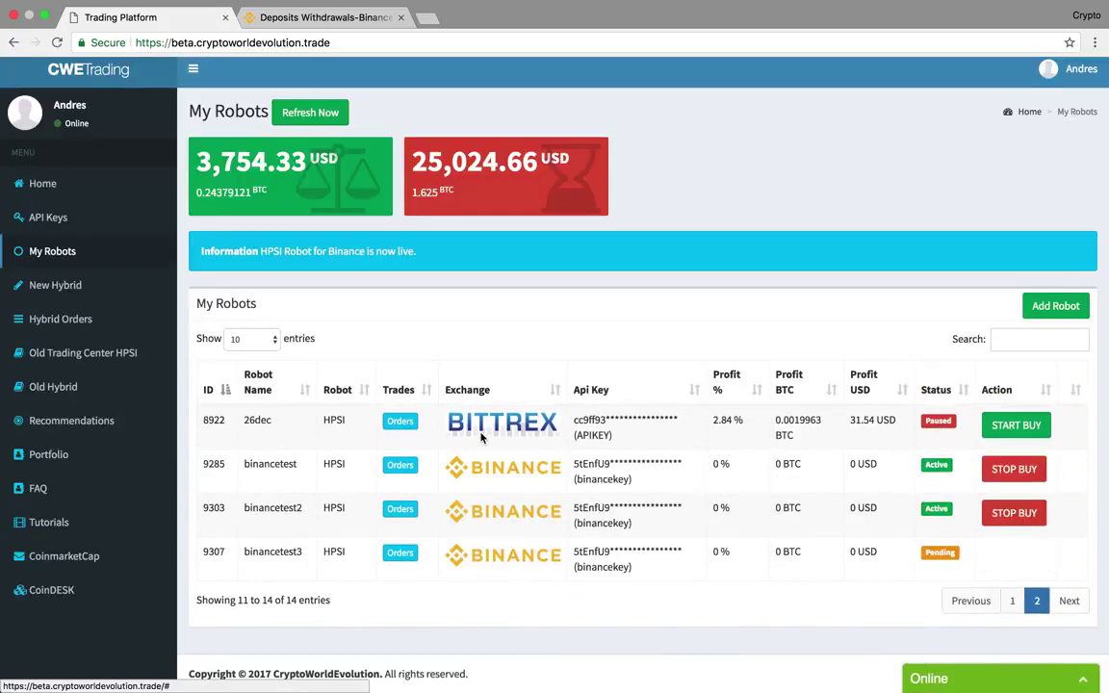
{"action": "left_click", "coordinate": [410, 557]}
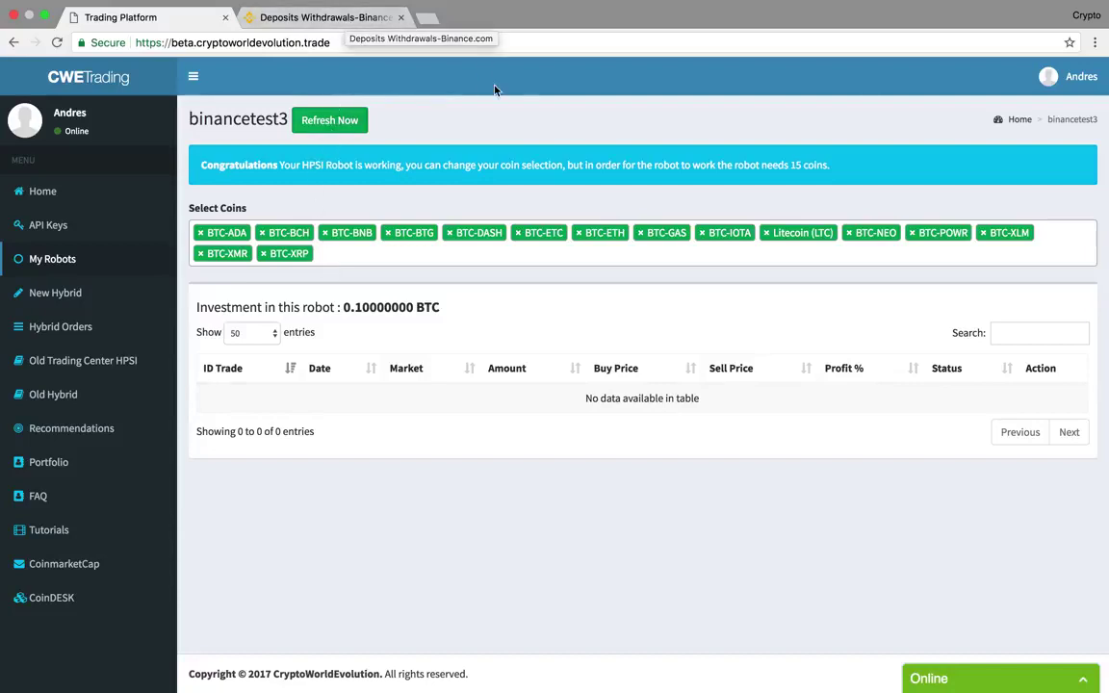
{"action": "mouse_move", "coordinate": [953, 6]}
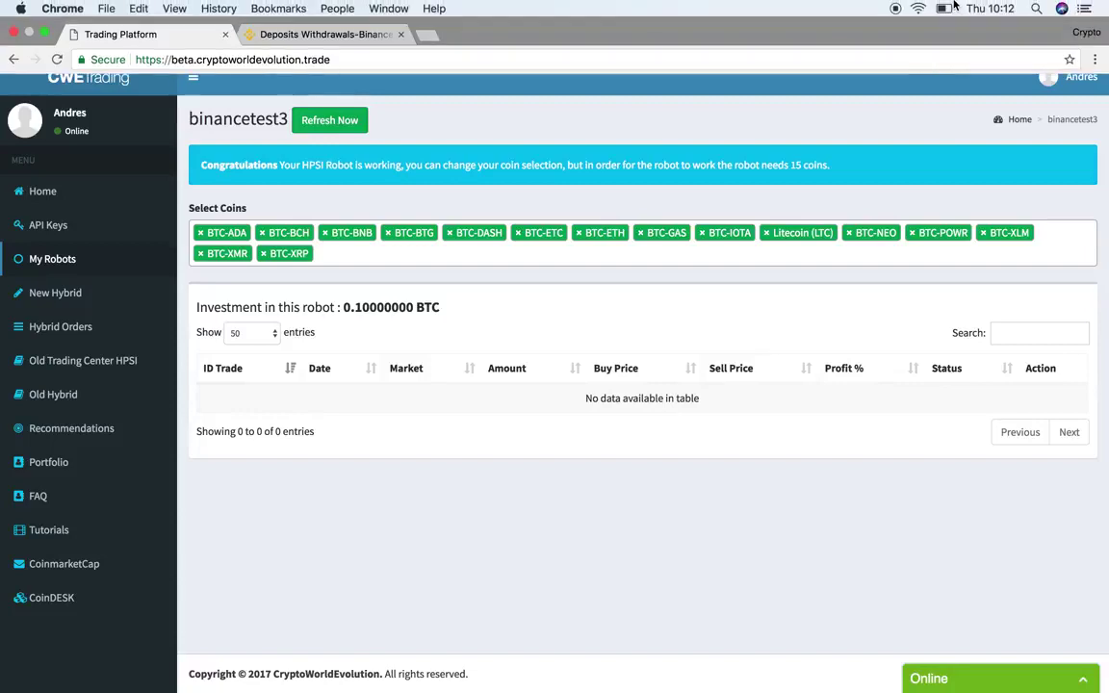